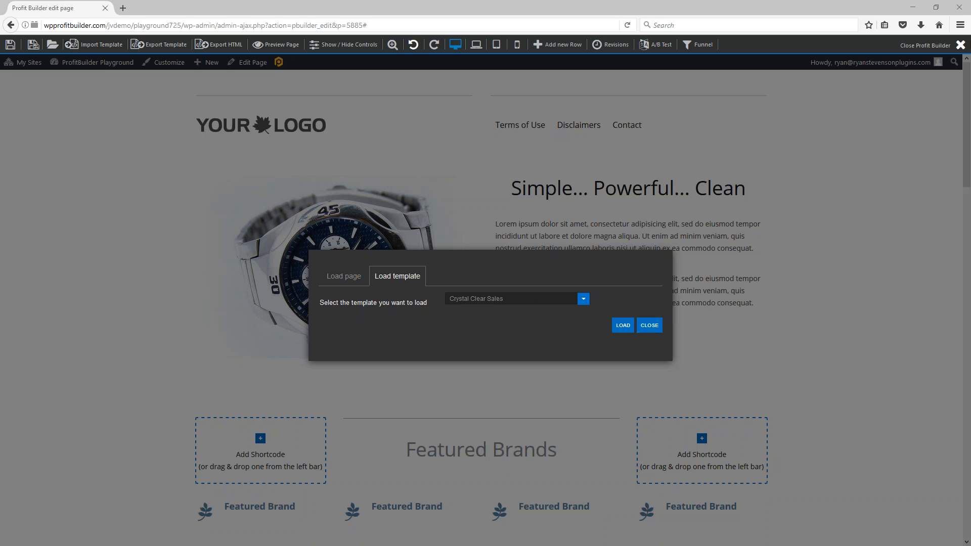
# - Close the template loading dialog and review the sections of the Crystal Clear Sales page from header to footer
pyautogui.click(652, 329)
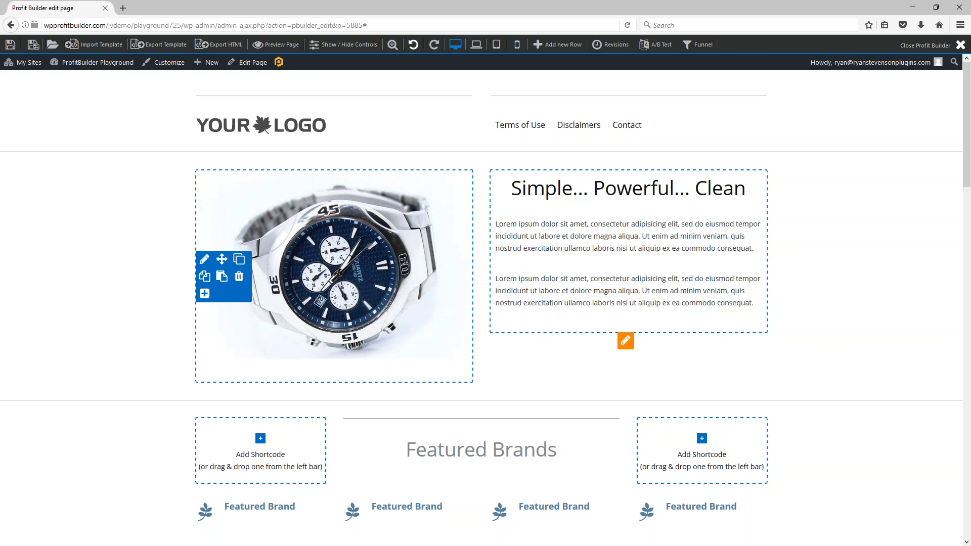
pyautogui.scroll(-3, 632, 304)
pyautogui.scroll(-6, 794, 293)
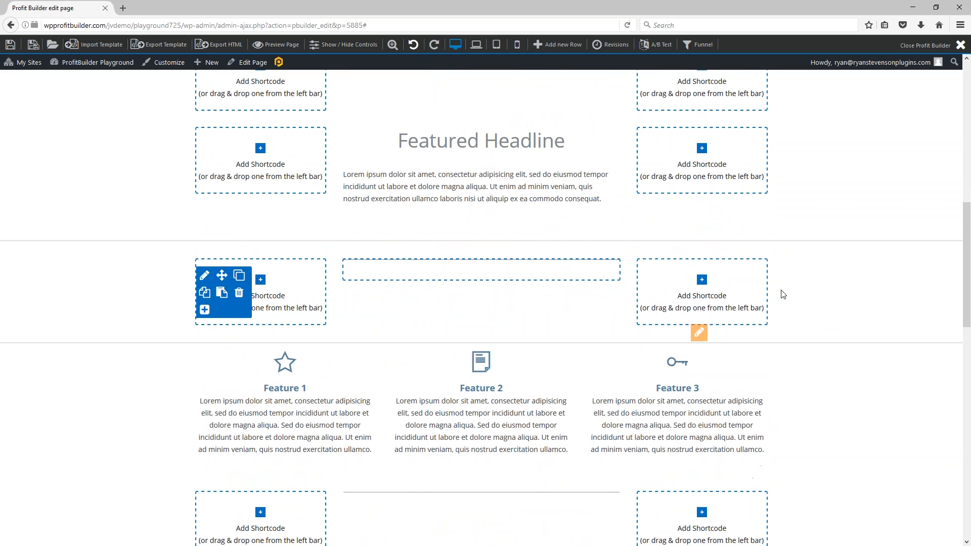
pyautogui.scroll(-3, 171, 151)
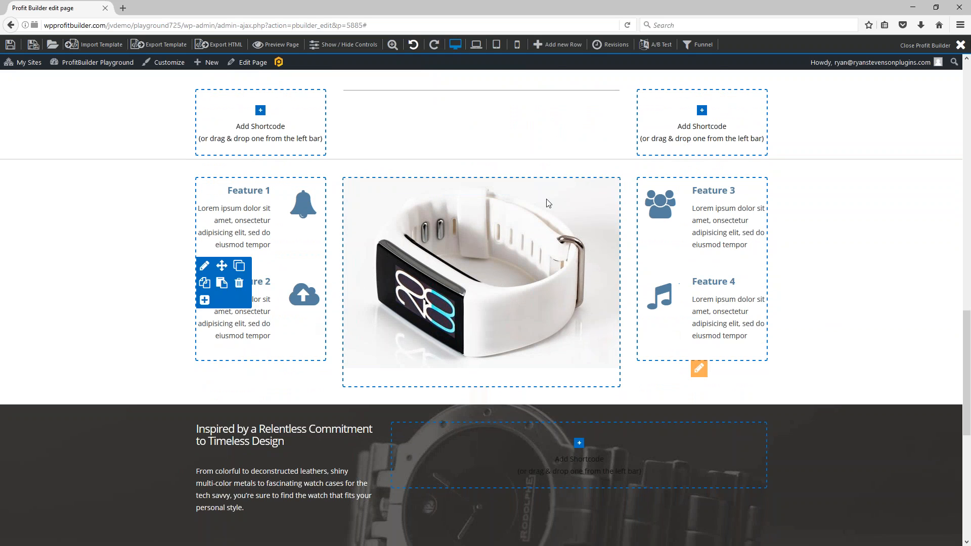
pyautogui.scroll(-7, 795, 358)
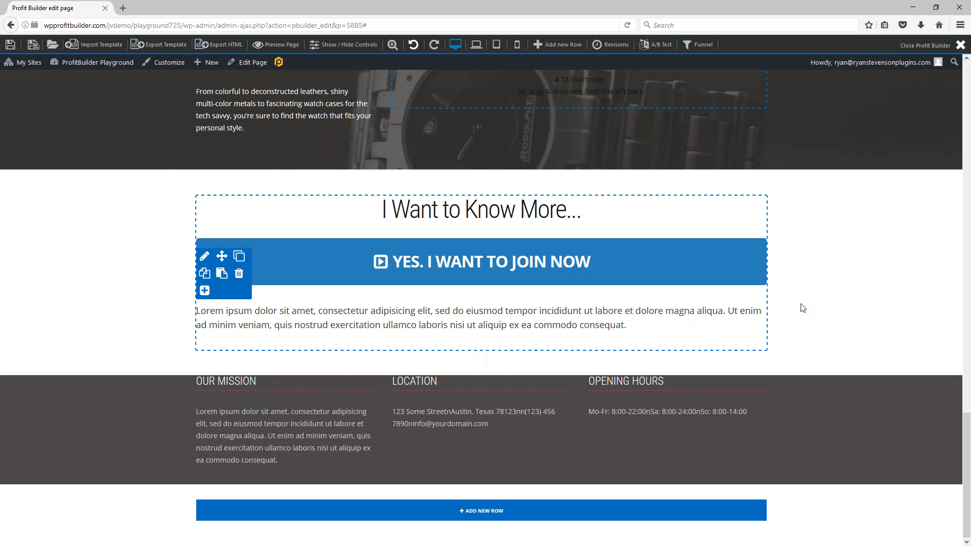
pyautogui.scroll(10, 790, 330)
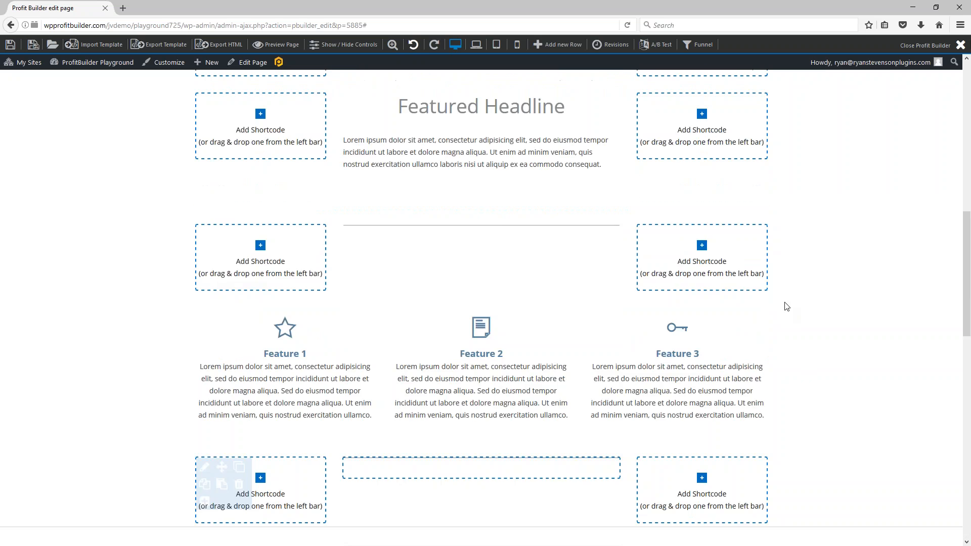
pyautogui.scroll(8, 796, 342)
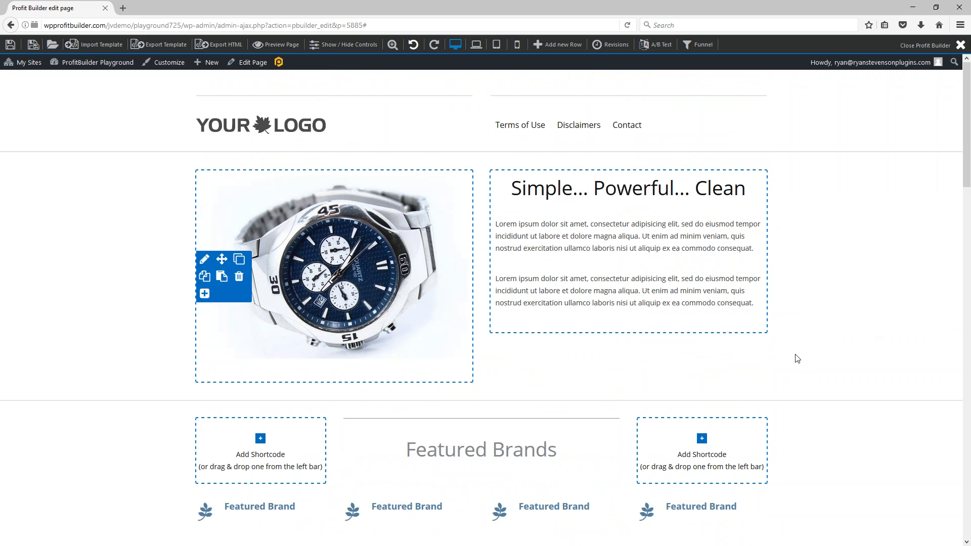
pyautogui.scroll(-7, 815, 251)
pyautogui.scroll(-15, 814, 251)
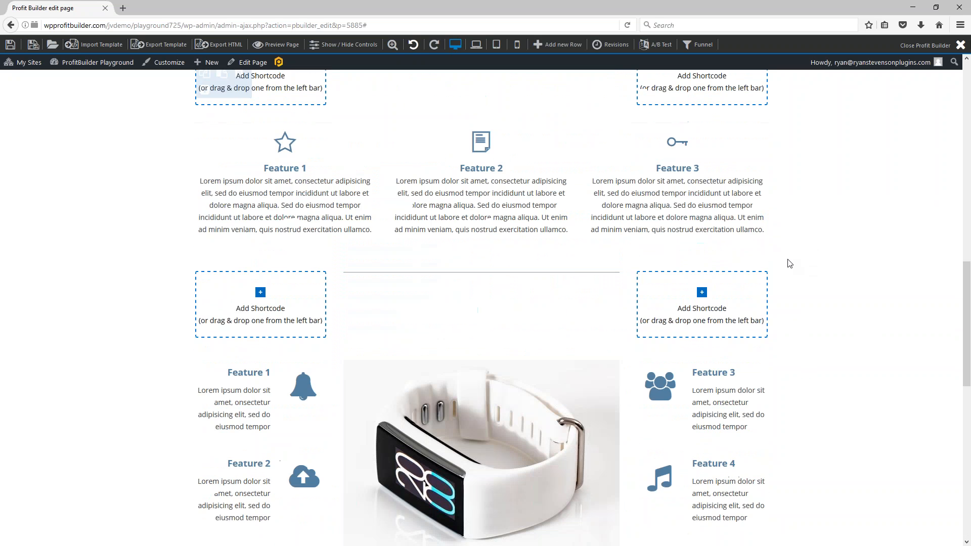
pyautogui.scroll(20, 798, 296)
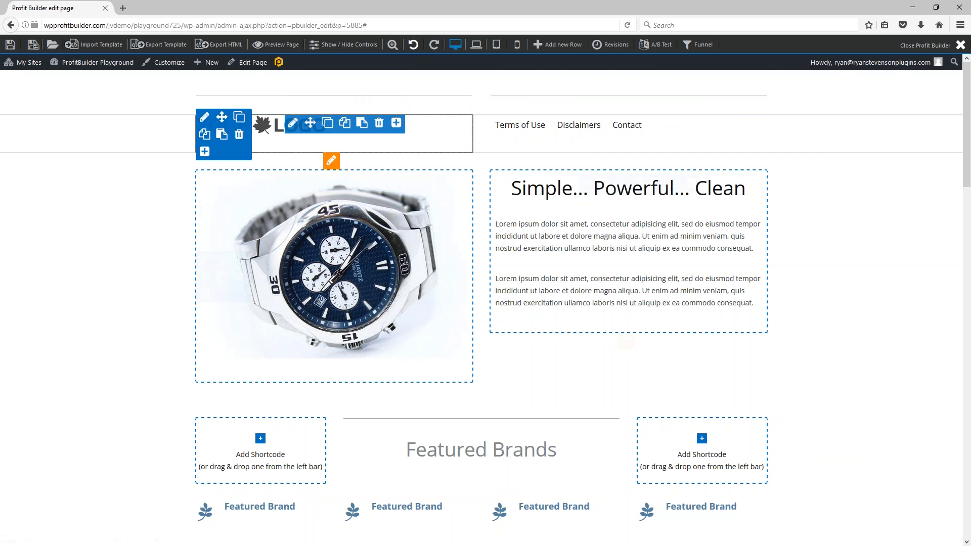
pyautogui.scroll(-1, 770, 344)
pyautogui.scroll(-15, 768, 343)
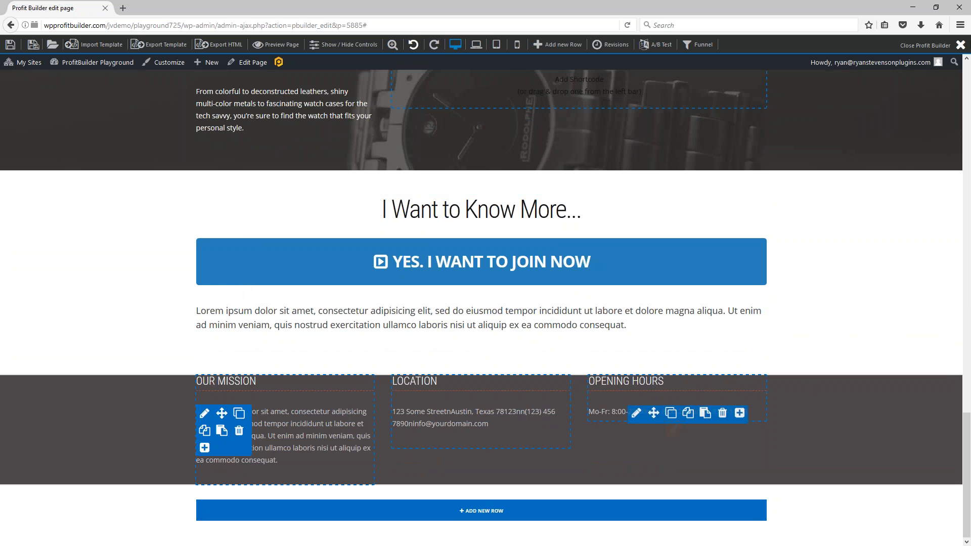
pyautogui.scroll(20, 667, 459)
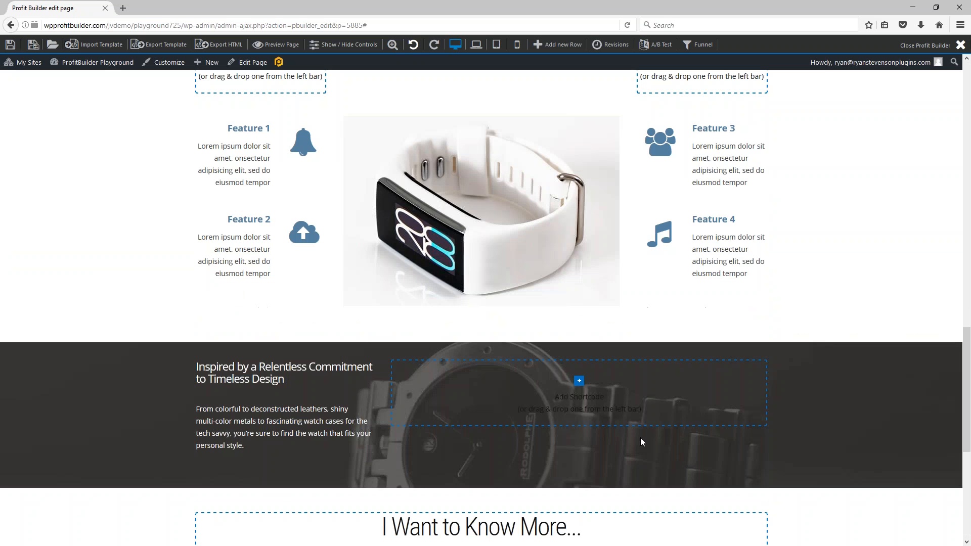
pyautogui.scroll(1, 438, 340)
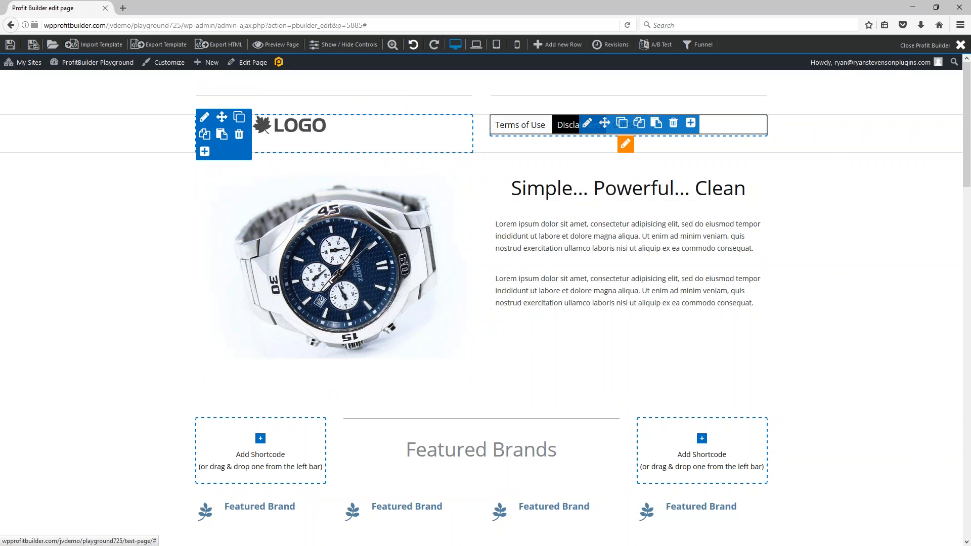
# - Open the header navigation menu's settings and check which WordPress menus can be assigned to it
pyautogui.click(589, 124)
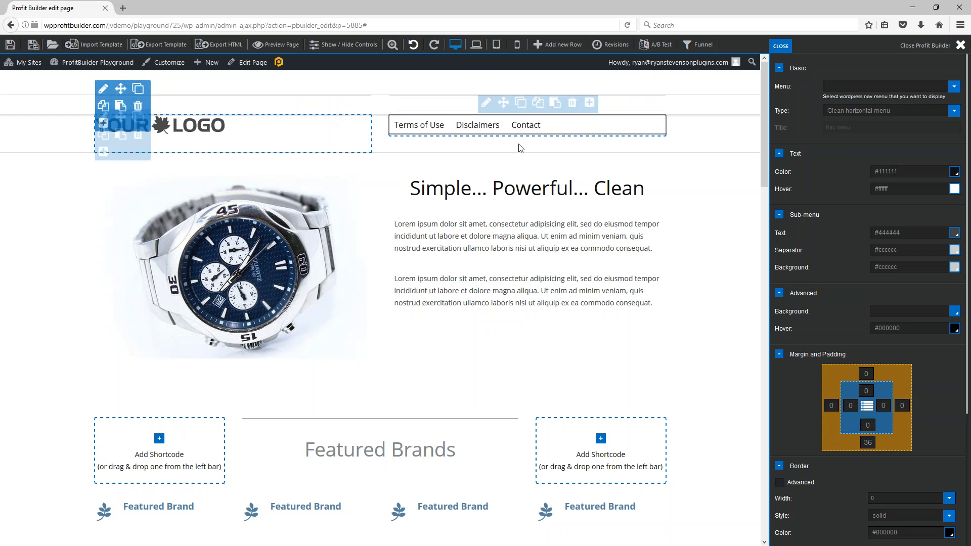
pyautogui.click(940, 88)
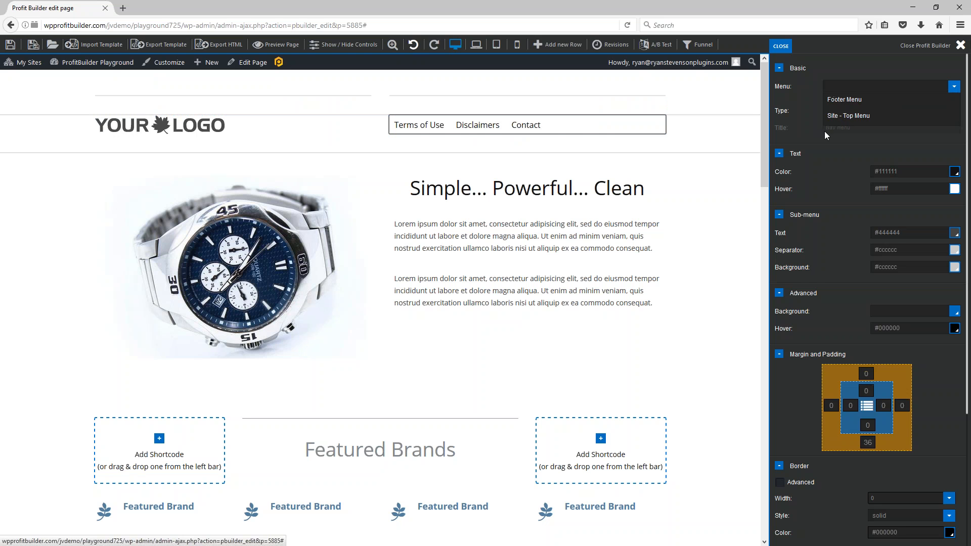
pyautogui.click(715, 128)
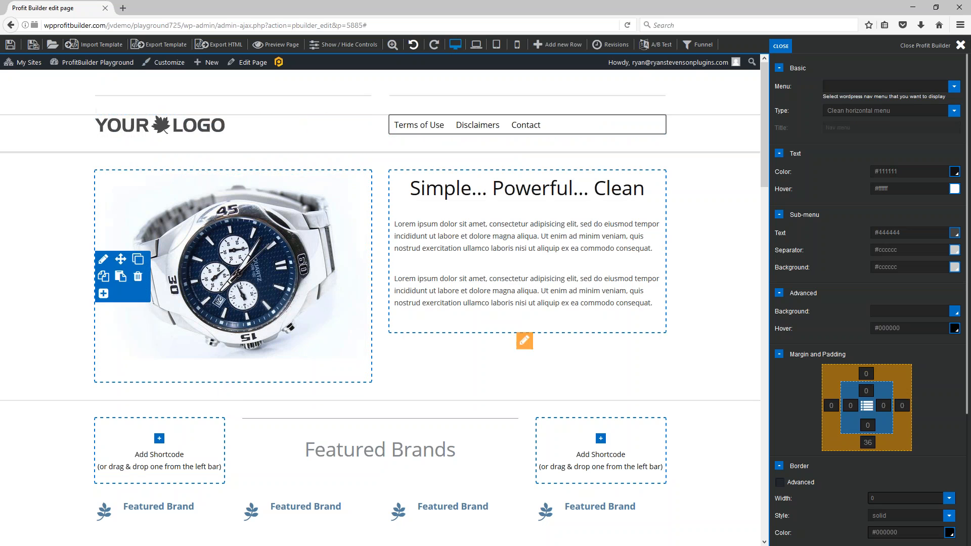
# - Delete the dark footer row containing Our Mission, Location and Opening Hours
pyautogui.scroll(-2, 506, 223)
pyautogui.scroll(-5, 277, 224)
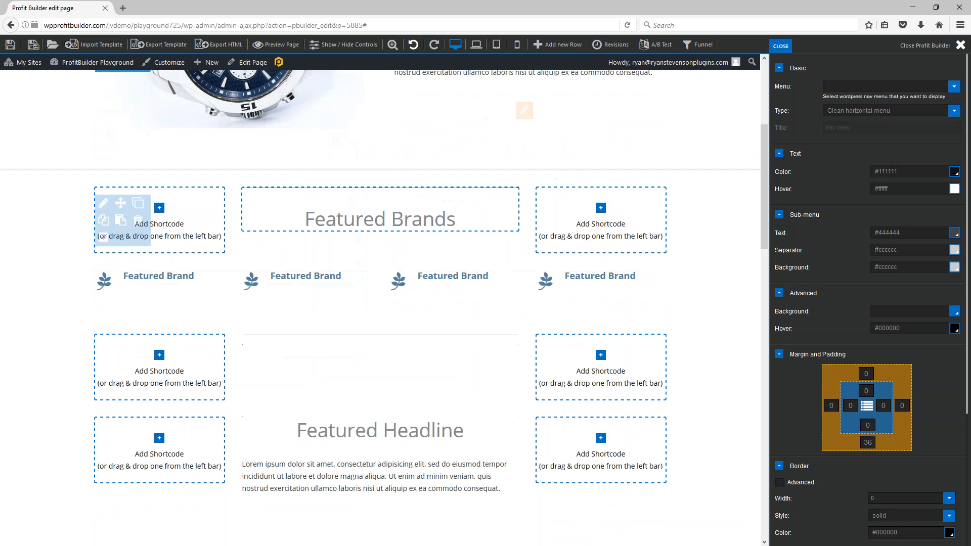
pyautogui.scroll(3, 278, 225)
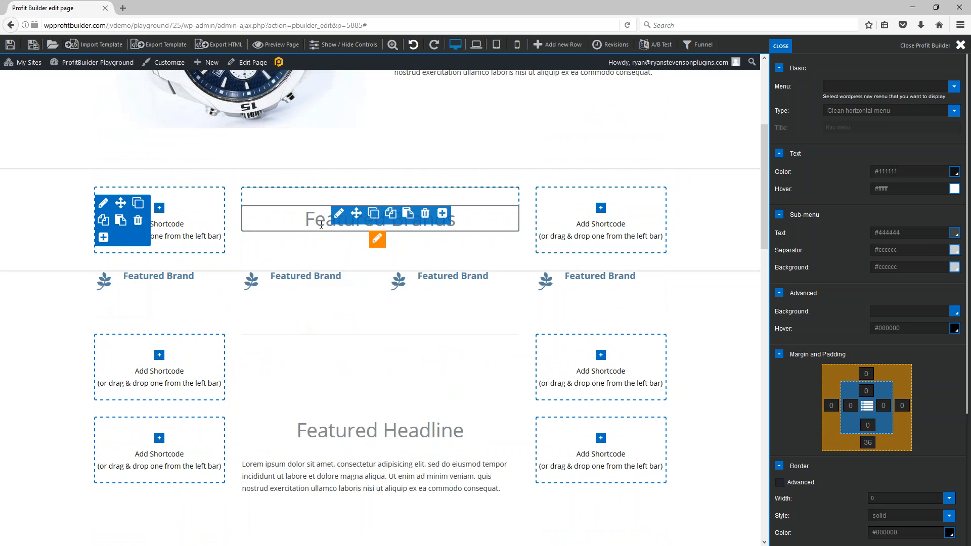
pyautogui.scroll(5, 344, 238)
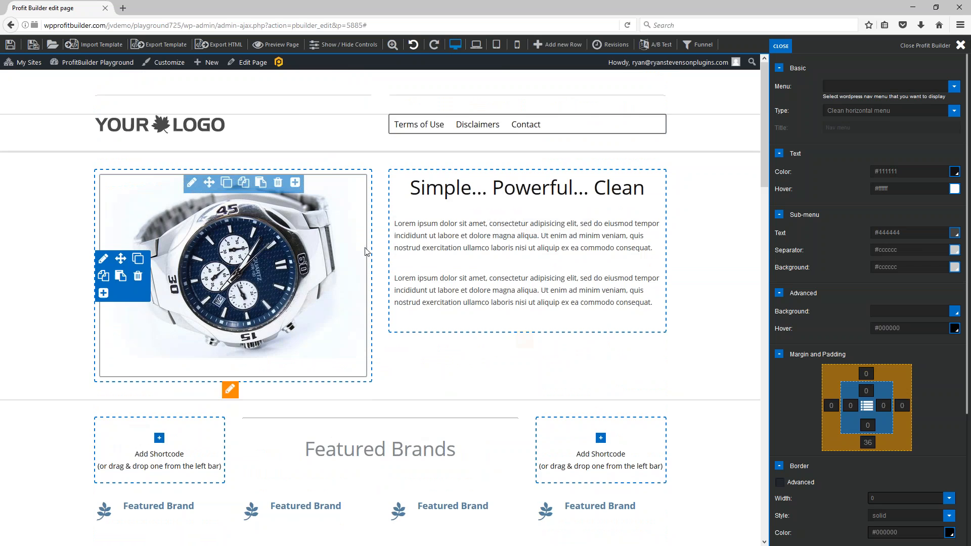
pyautogui.scroll(-7, 365, 253)
pyautogui.scroll(-2, 362, 269)
pyautogui.scroll(-10, 375, 242)
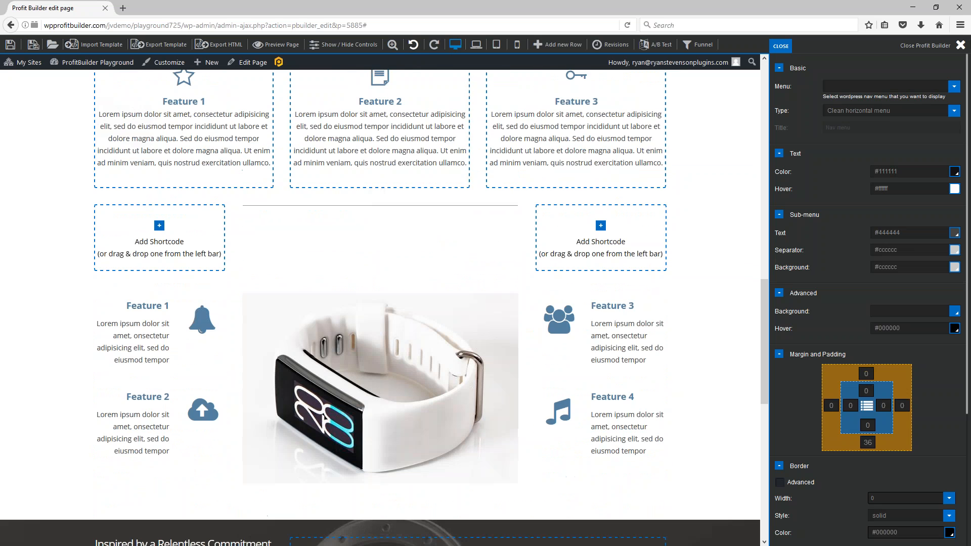
pyautogui.scroll(-5, 404, 262)
pyautogui.scroll(-2, 162, 354)
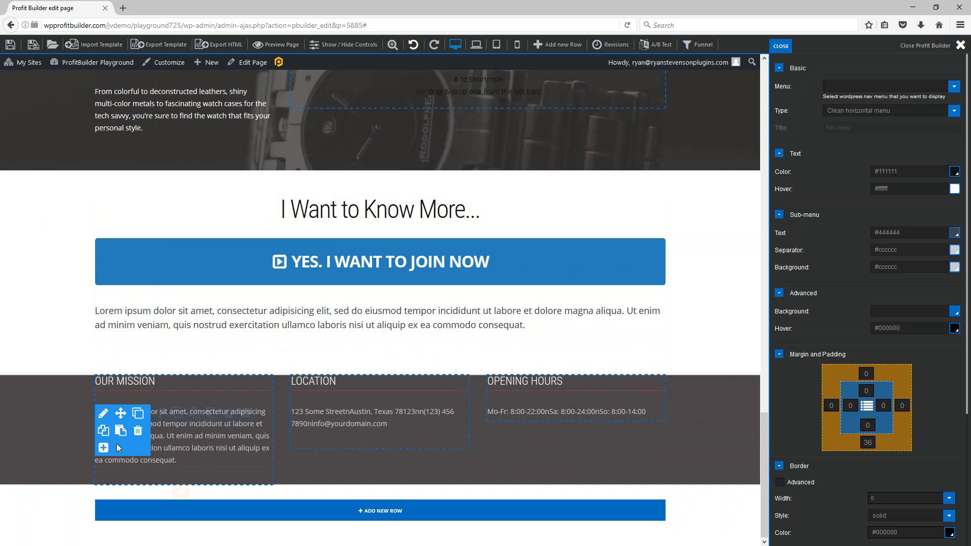
pyautogui.click(137, 431)
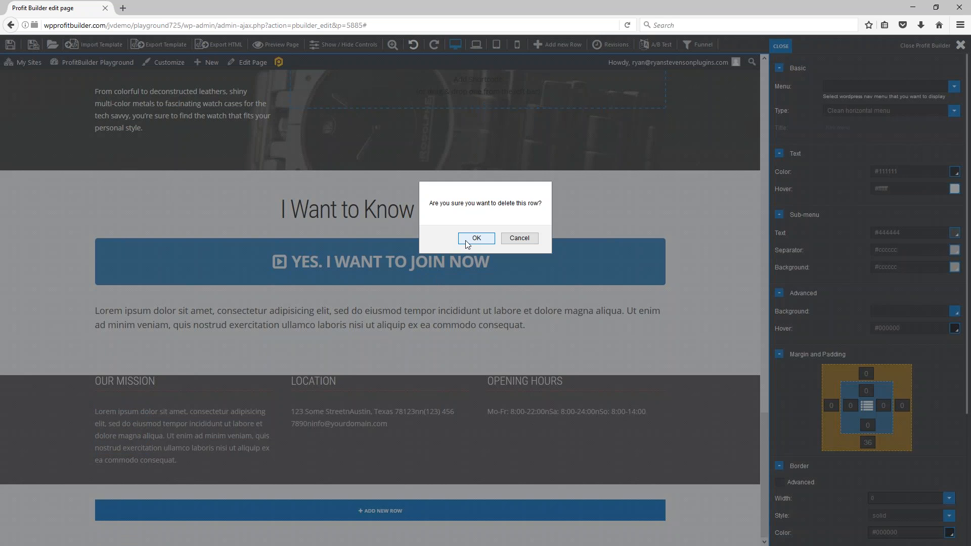
pyautogui.click(483, 237)
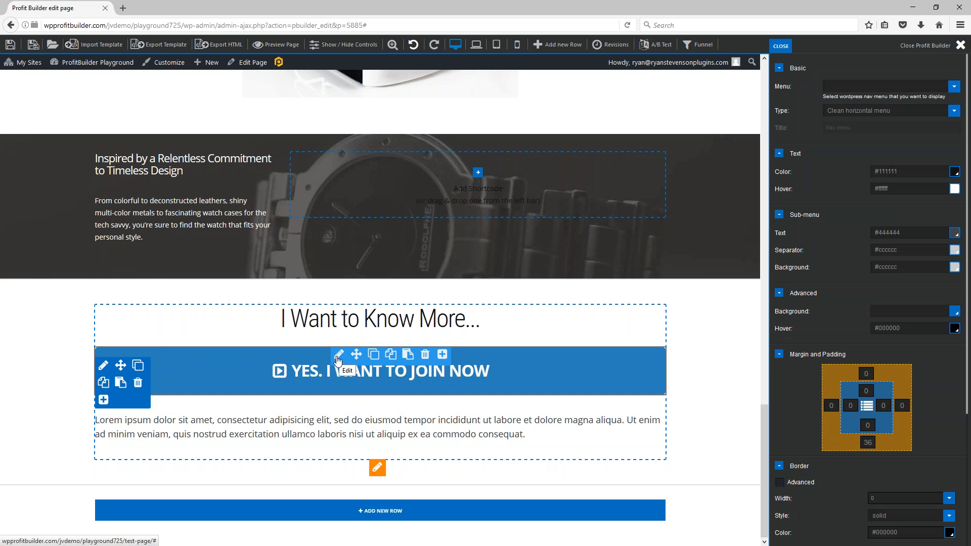
# - Examine the settings of the "YES. I WANT TO JOIN NOW" form button and preview its sign-up popup
pyautogui.click(339, 360)
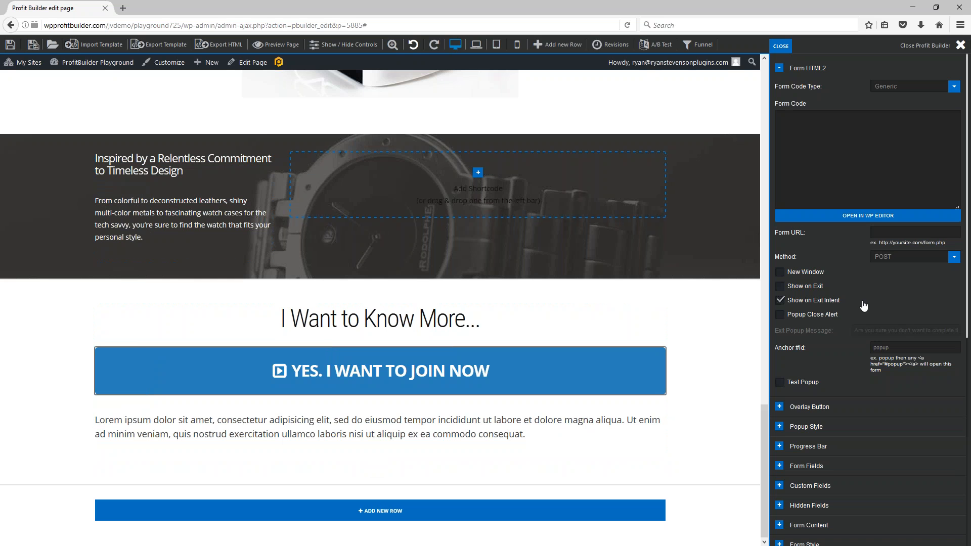
pyautogui.scroll(-5, 865, 281)
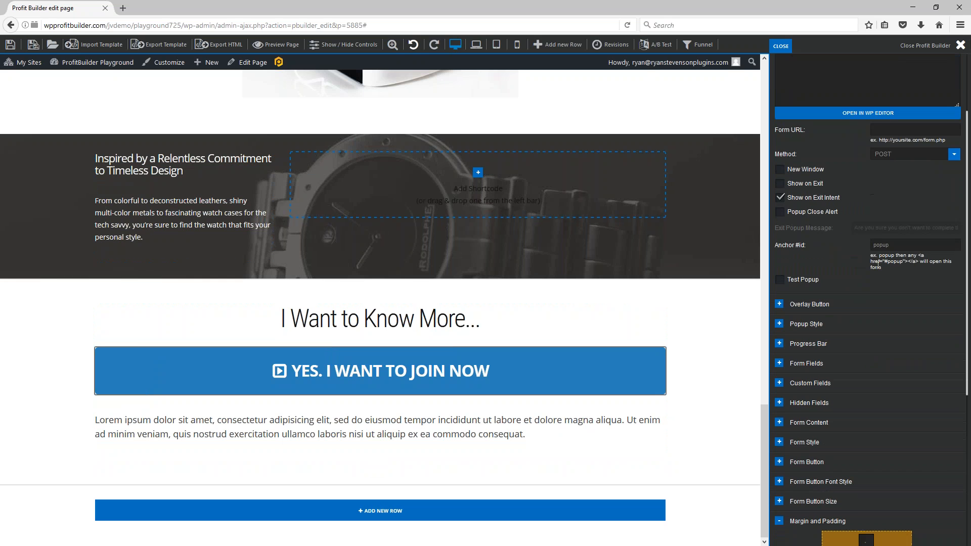
pyautogui.scroll(-4, 854, 294)
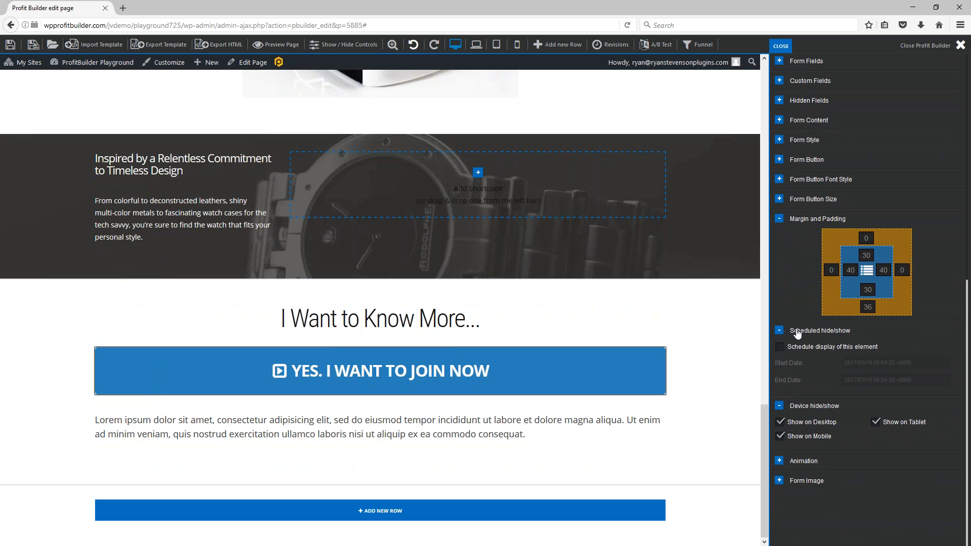
pyautogui.click(298, 375)
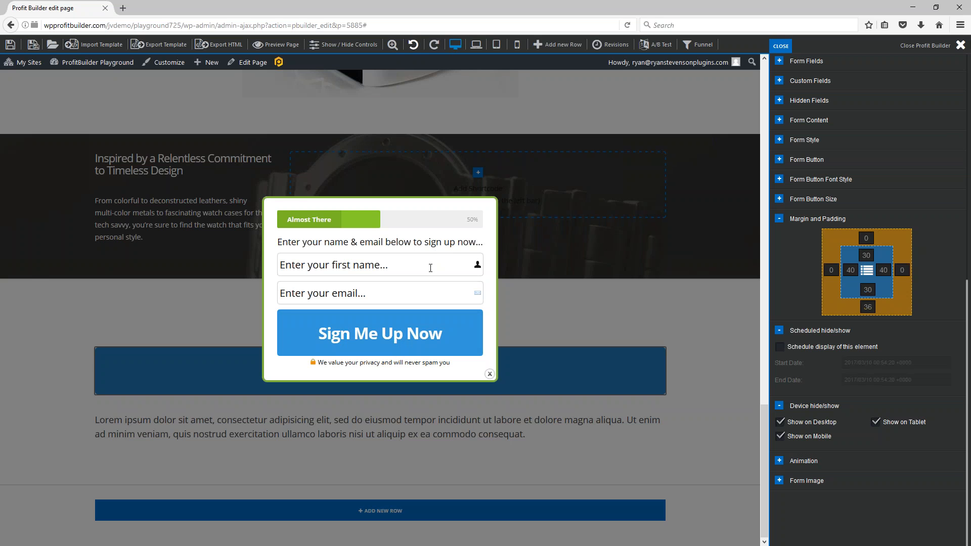
pyautogui.click(489, 375)
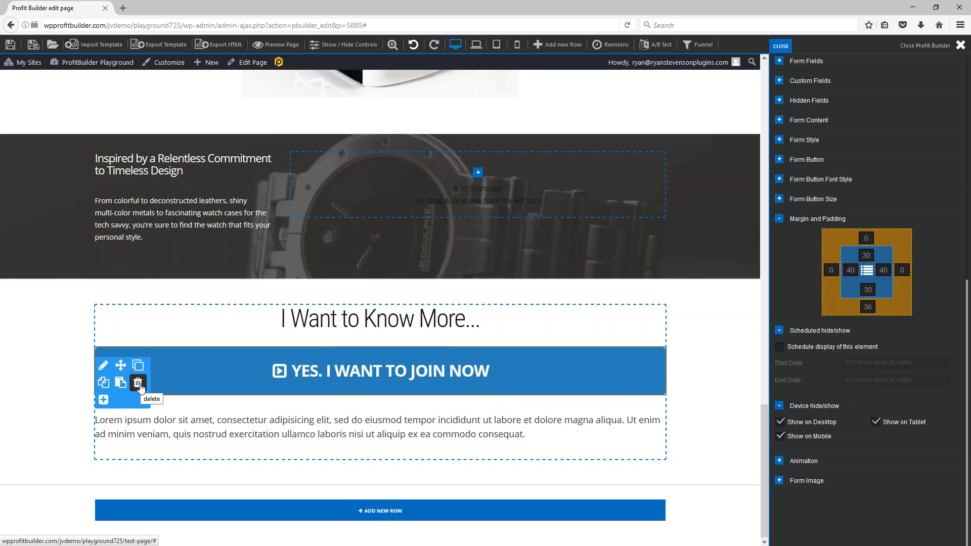
# - Delete the "I Want to Know More..." row with its join button and text
pyautogui.click(138, 384)
pyautogui.click(476, 241)
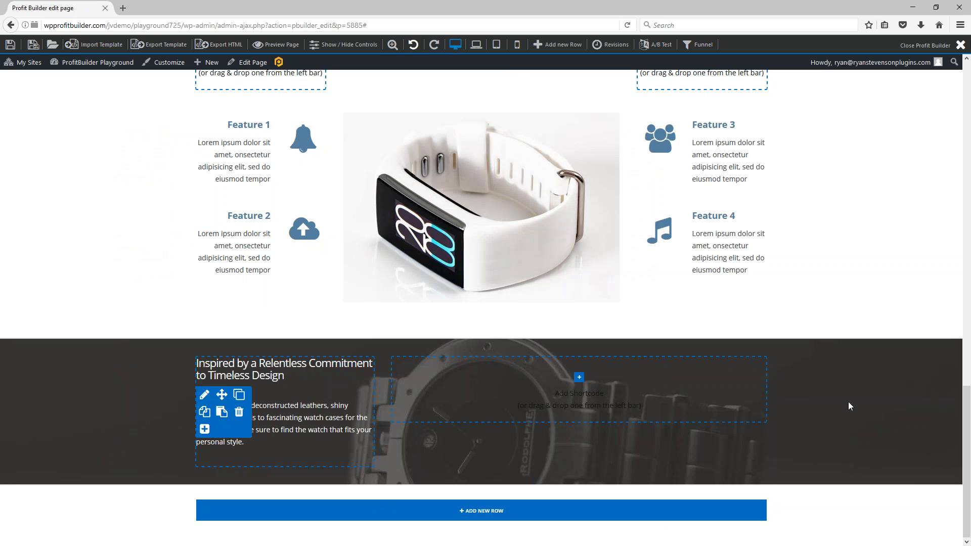
# - Look over the remaining page sections between the header and the lower rows, including Featured Brands and Featured Headline
pyautogui.scroll(10, 850, 397)
pyautogui.scroll(-15, 848, 393)
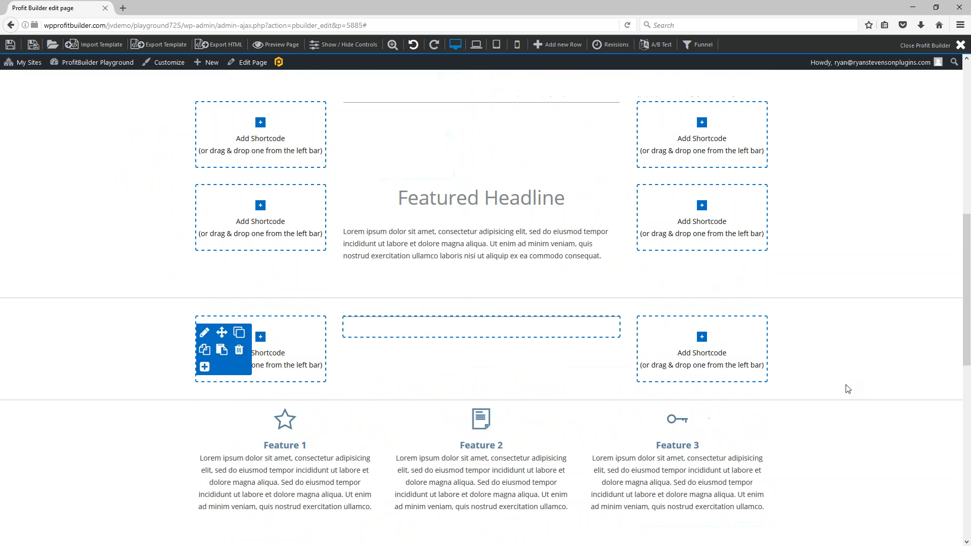
pyautogui.scroll(12, 834, 394)
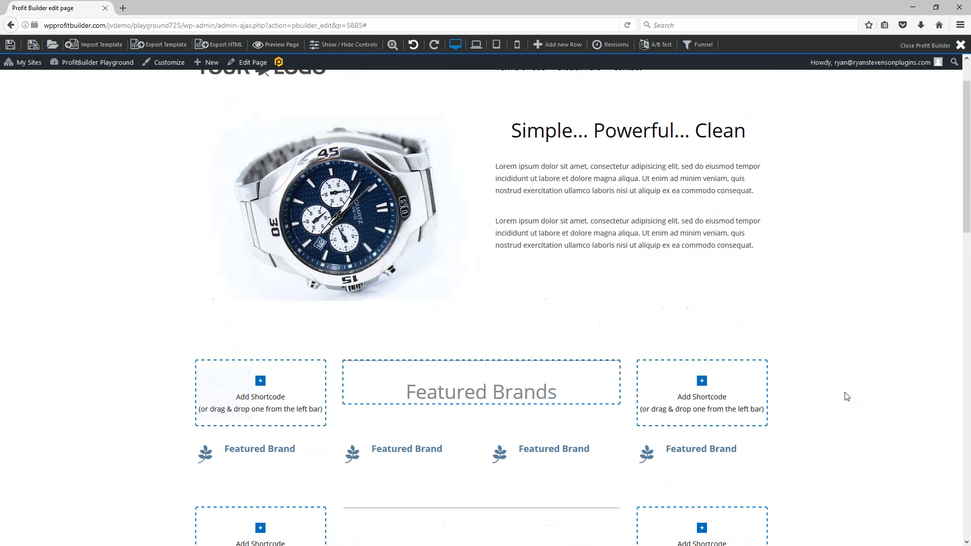
pyautogui.scroll(-3, 842, 393)
pyautogui.scroll(5, 841, 387)
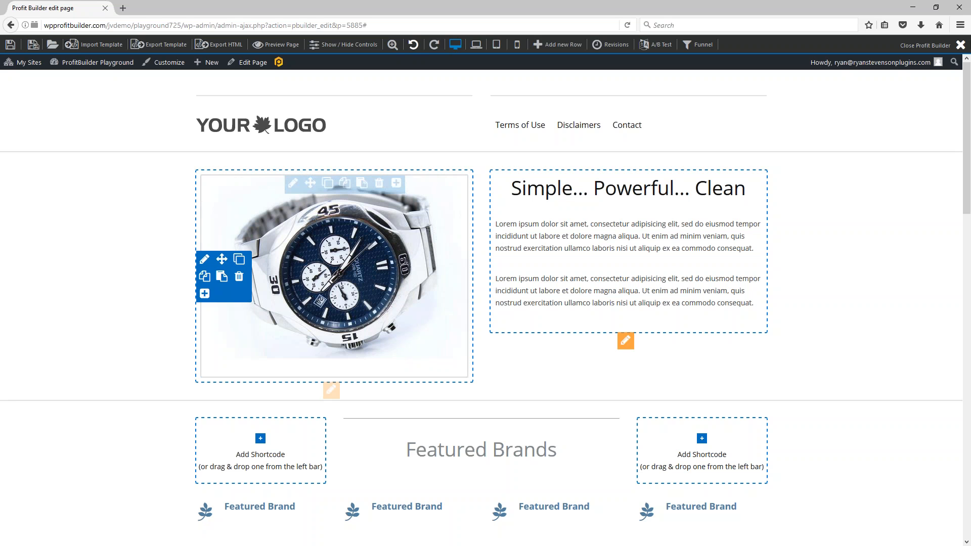
pyautogui.scroll(-5, 834, 303)
pyautogui.scroll(3, 556, 283)
pyautogui.scroll(1, 526, 294)
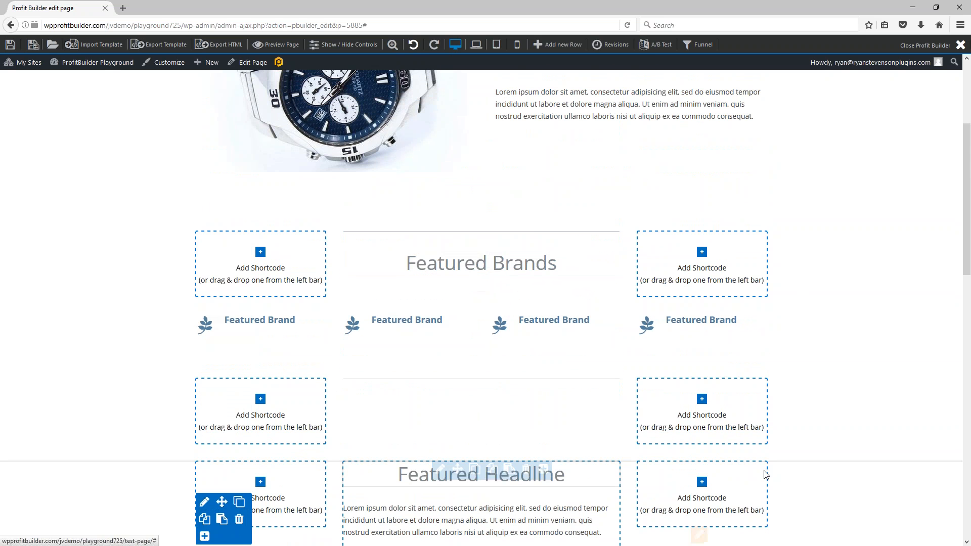
pyautogui.scroll(-6, 205, 118)
pyautogui.scroll(6, 206, 118)
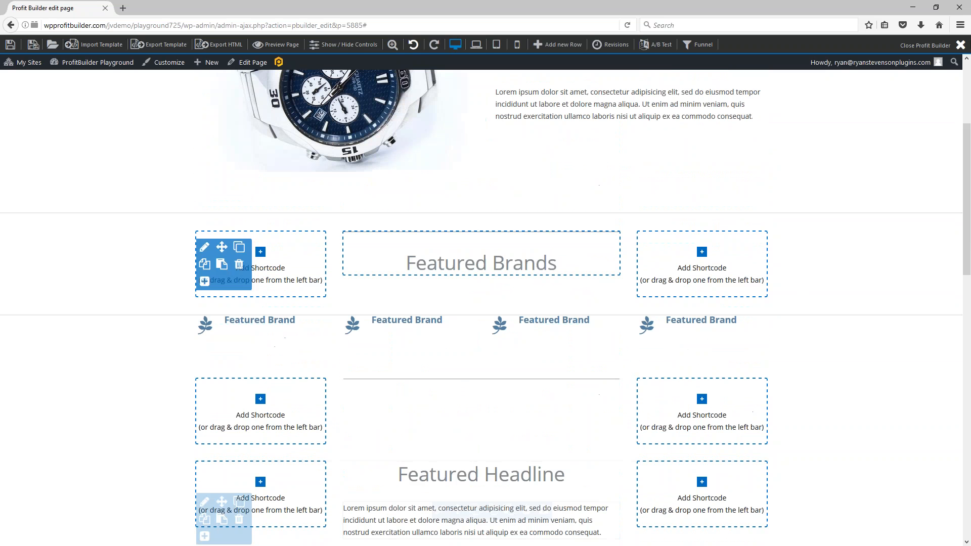
# - Open the settings of the separator above Featured Brands and of the Featured Brands heading
pyautogui.click(442, 243)
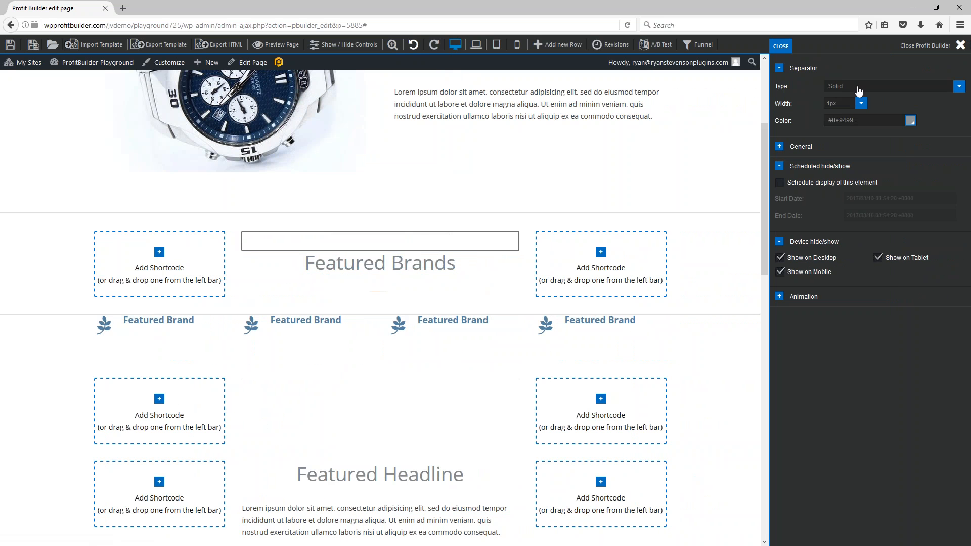
pyautogui.click(340, 260)
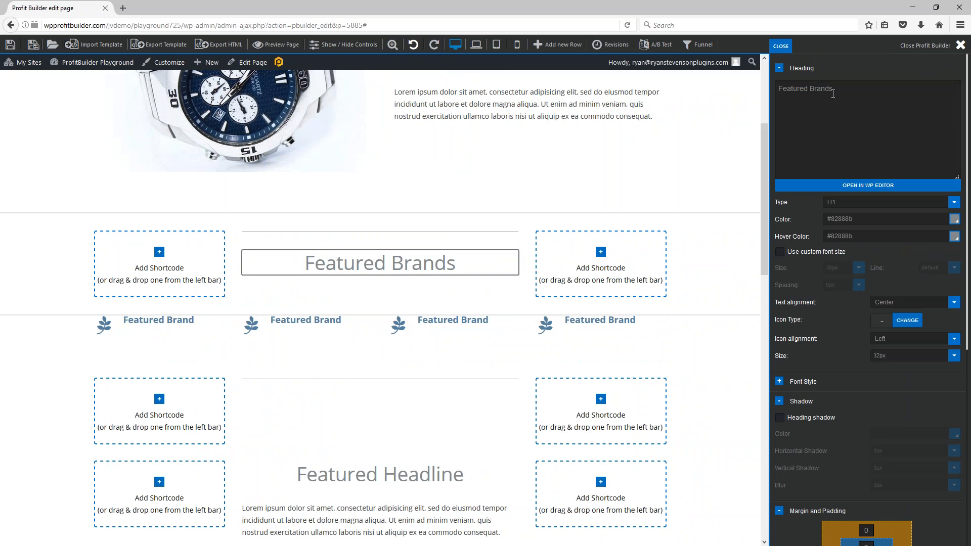
pyautogui.scroll(3, 694, 211)
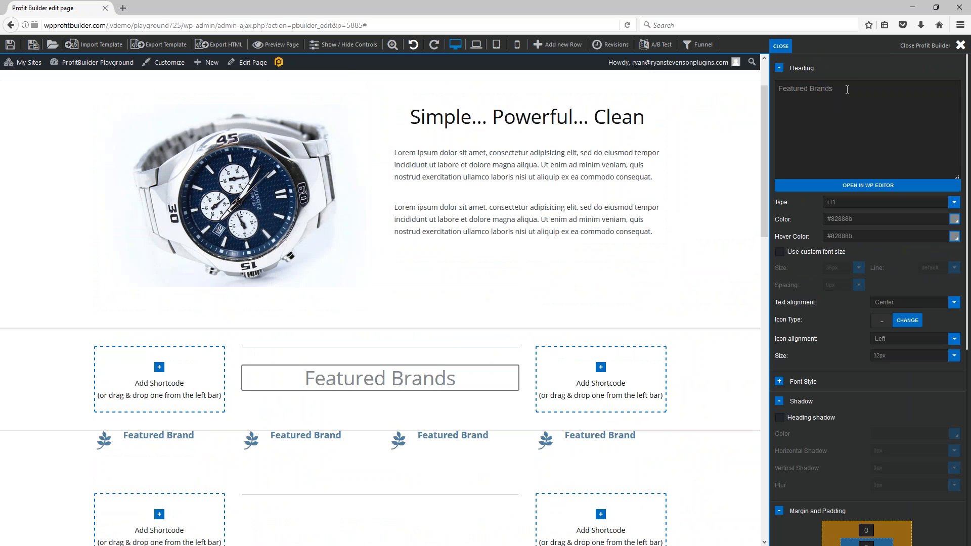
# - Replace the "Featured Brands" heading text with "Recommended Uses"
pyautogui.moveTo(847, 89); pyautogui.dragTo(725, 98)
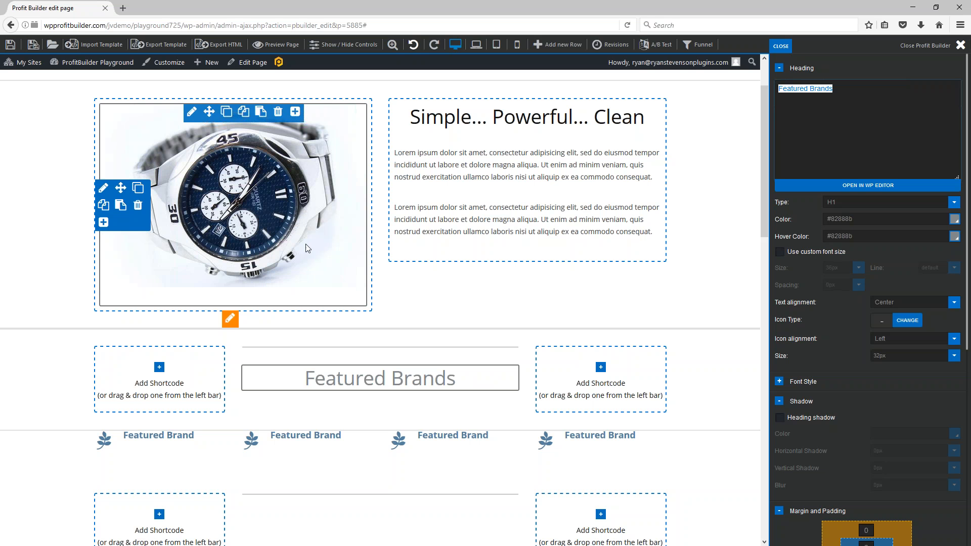
pyautogui.scroll(-10, 505, 260)
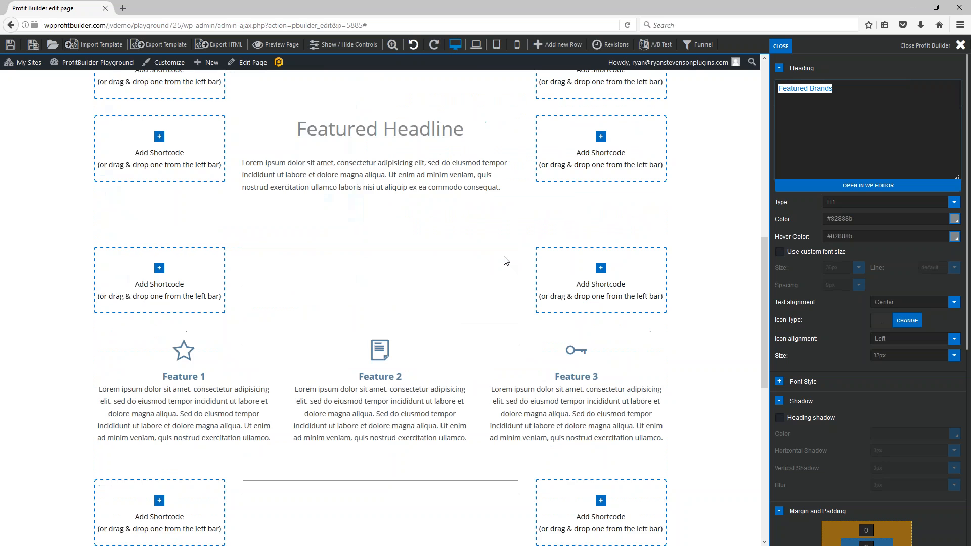
pyautogui.scroll(-3, 324, 347)
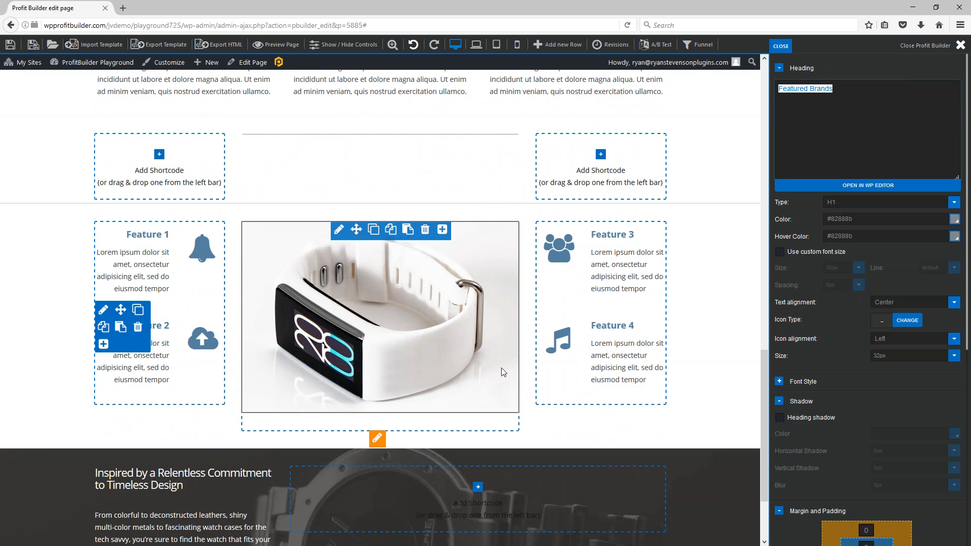
pyautogui.scroll(-1, 506, 367)
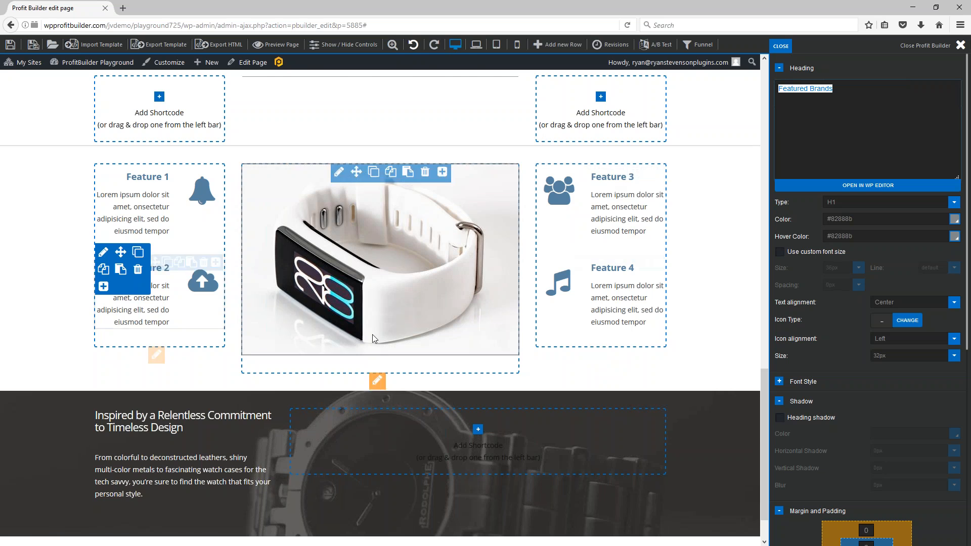
pyautogui.scroll(6, 372, 335)
pyautogui.scroll(5, 645, 318)
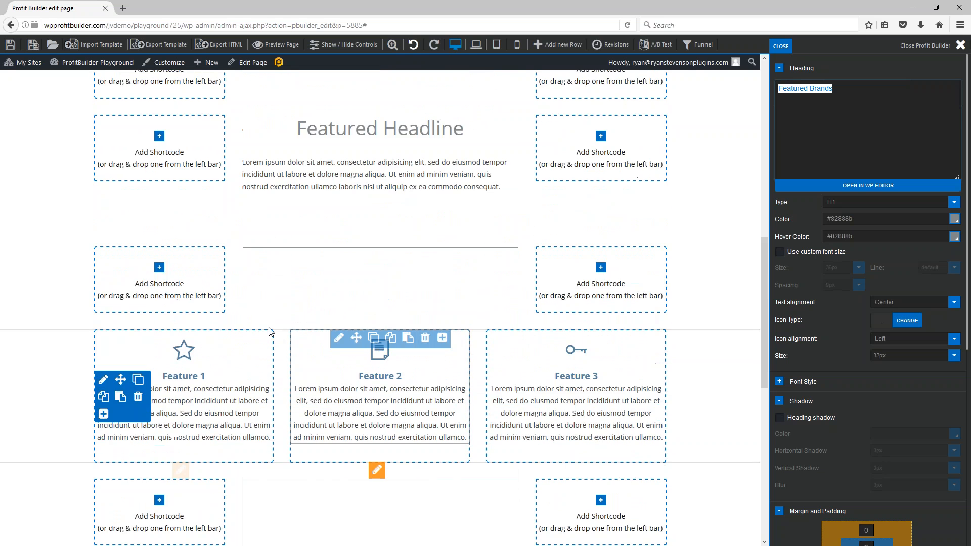
pyautogui.scroll(4, 407, 315)
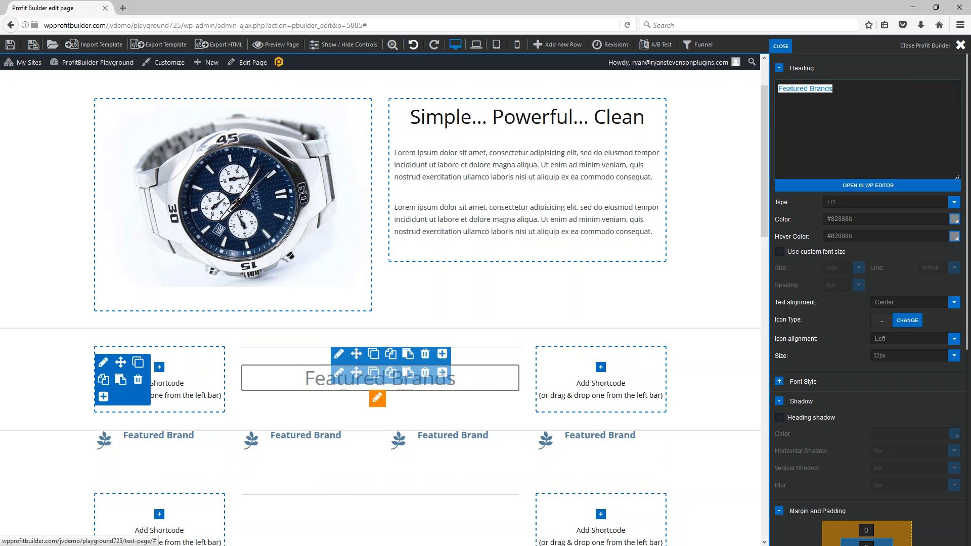
pyautogui.click(837, 91)
pyautogui.hotkey('ctrl', 'a')
pyautogui.write('R')
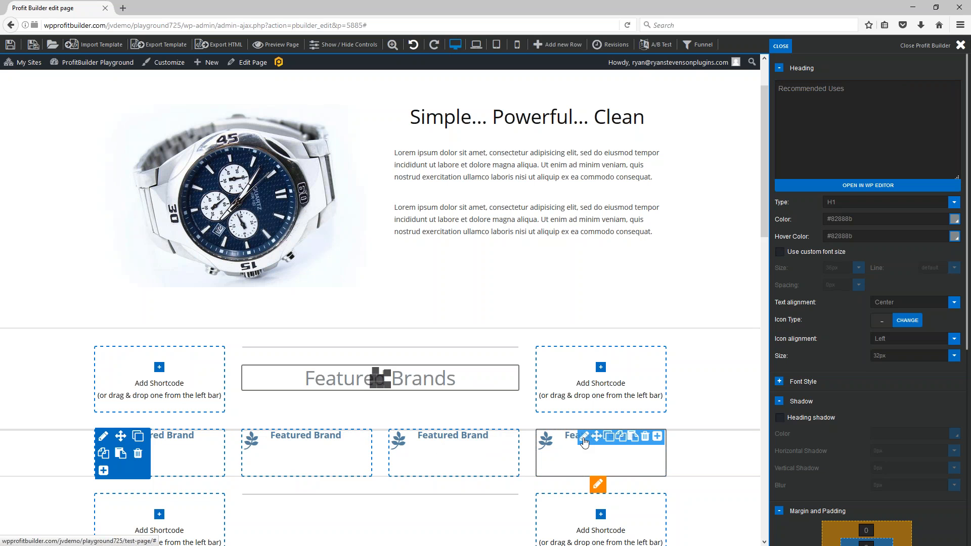
# - Change the fourth "Featured Brand" label under Recommended Uses to "Great for Jogging", keeping the strong tags
pyautogui.click(584, 438)
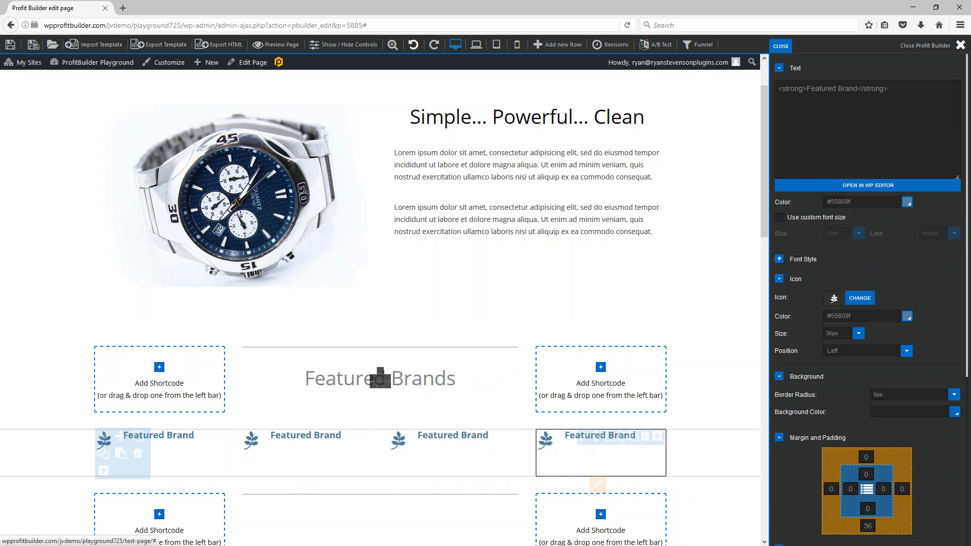
pyautogui.moveTo(856, 88); pyautogui.dragTo(811, 90)
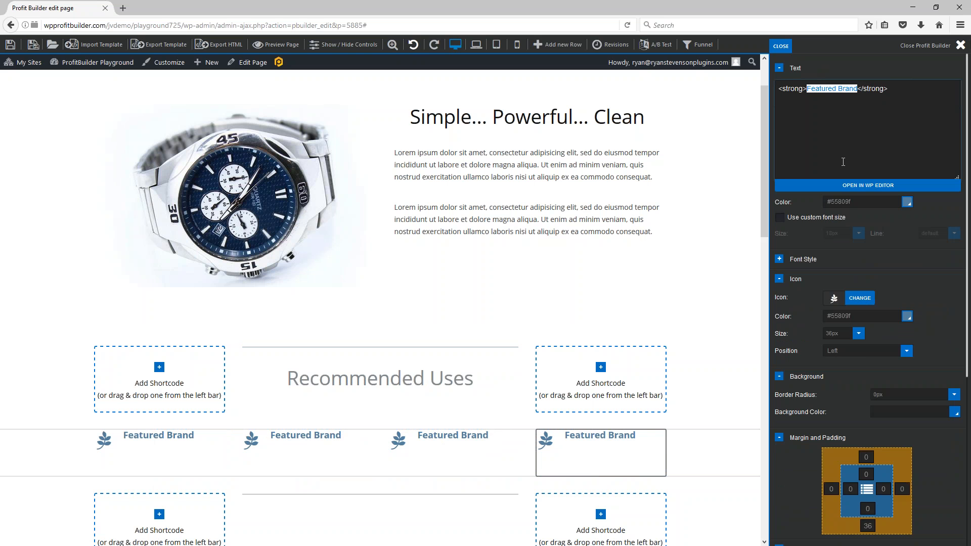
pyautogui.write('Gr')
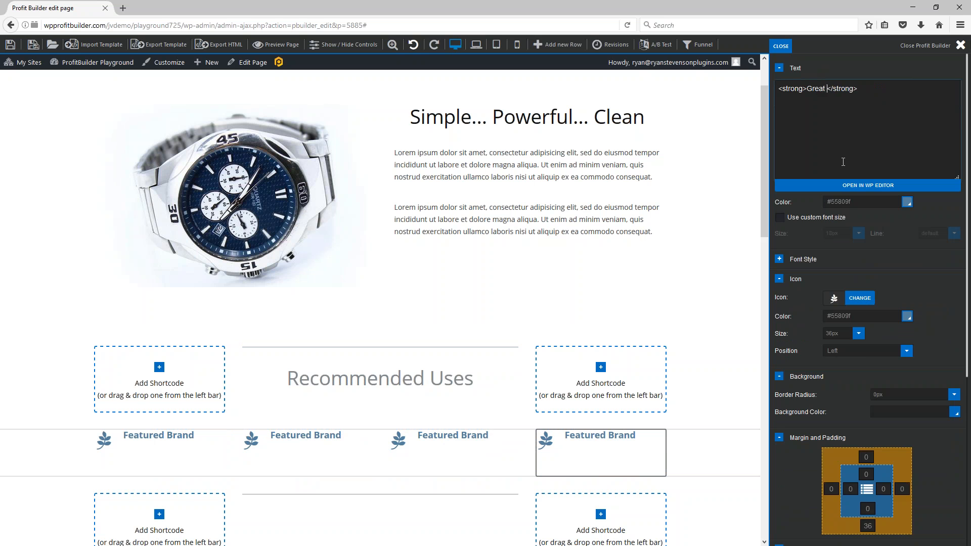
pyautogui.write('eat for Jogging')
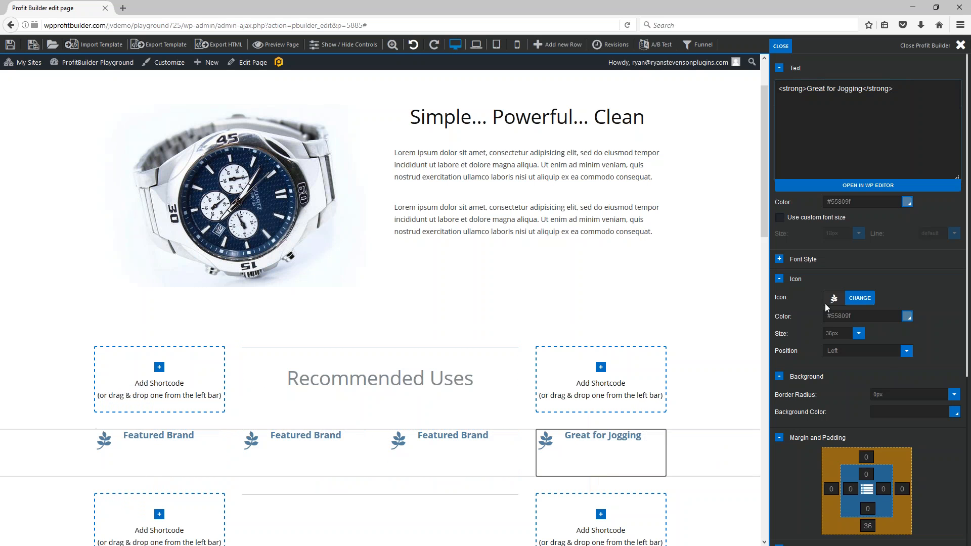
# - Change the icon of the "Great for Jogging" item to the Awesome set's rocket
pyautogui.click(858, 299)
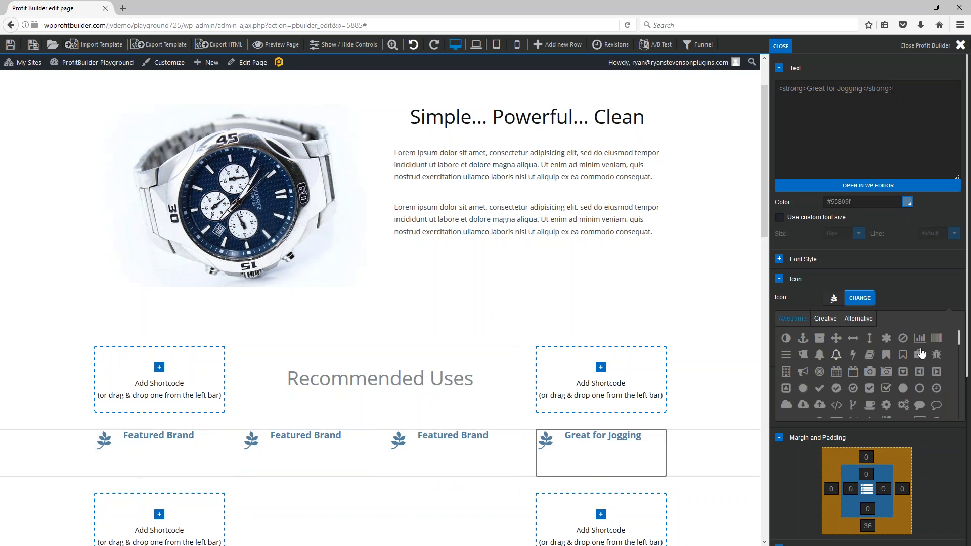
pyautogui.scroll(-3, 920, 357)
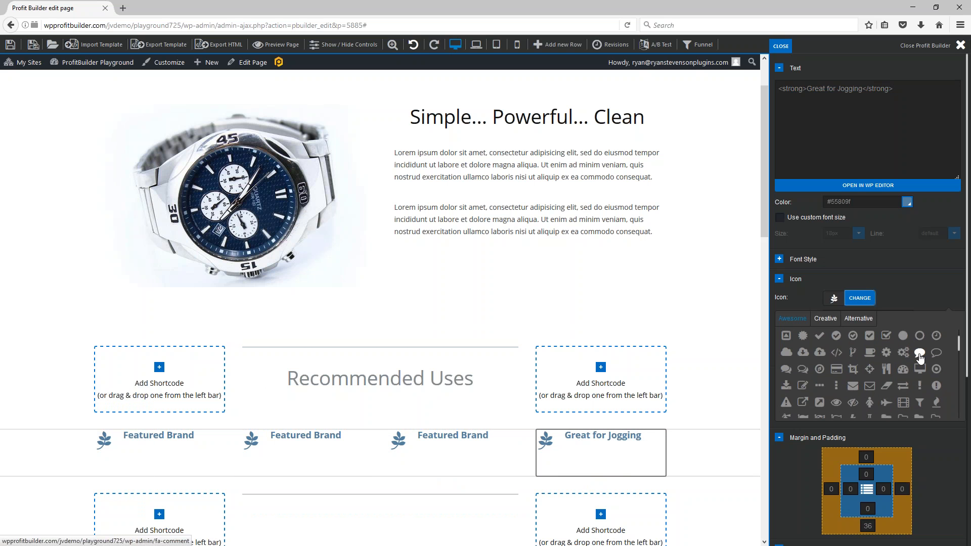
pyautogui.scroll(-1, 896, 359)
pyautogui.scroll(-2, 896, 359)
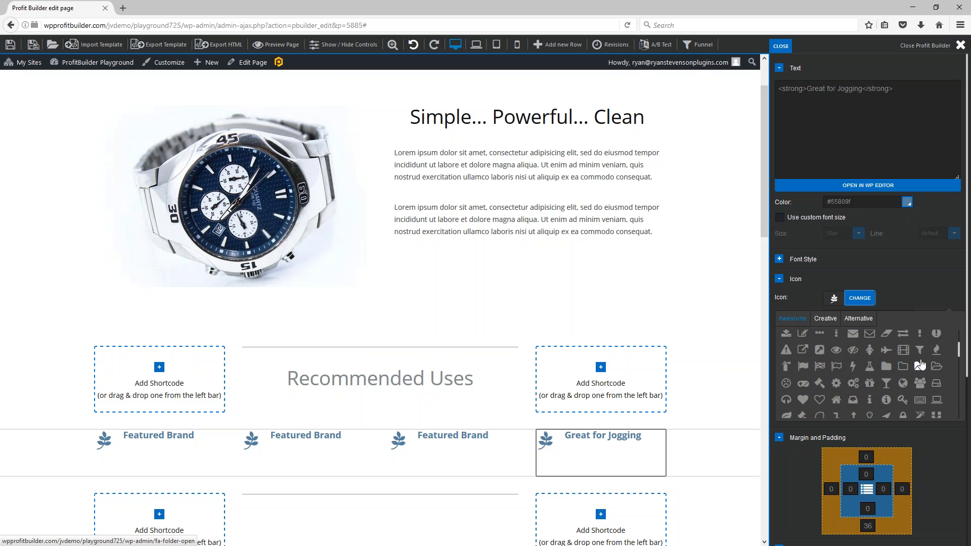
pyautogui.scroll(-3, 883, 380)
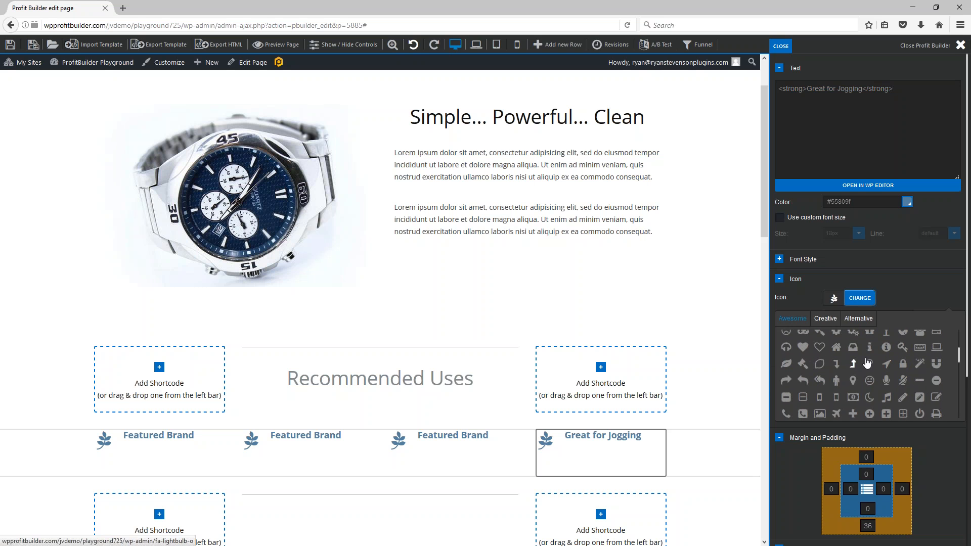
pyautogui.scroll(-3, 890, 367)
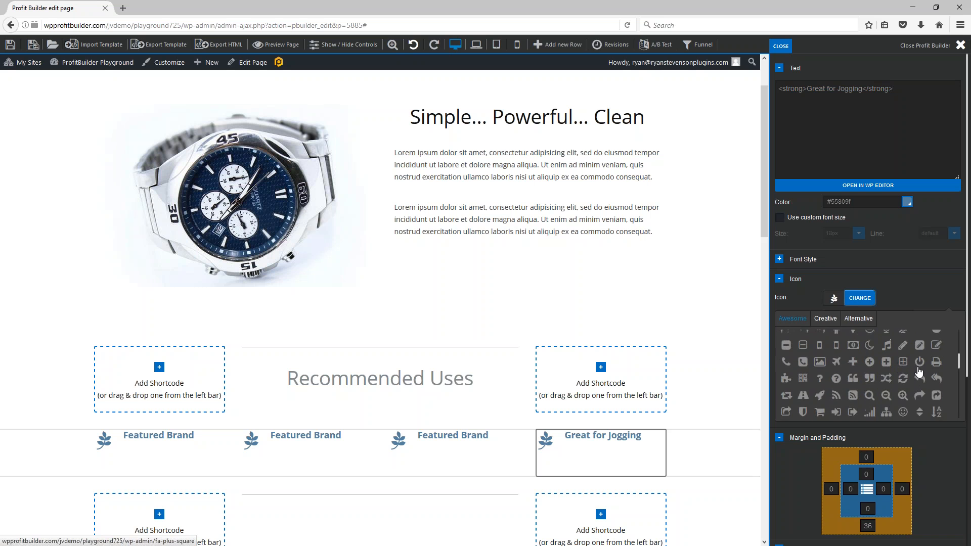
pyautogui.scroll(-3, 907, 370)
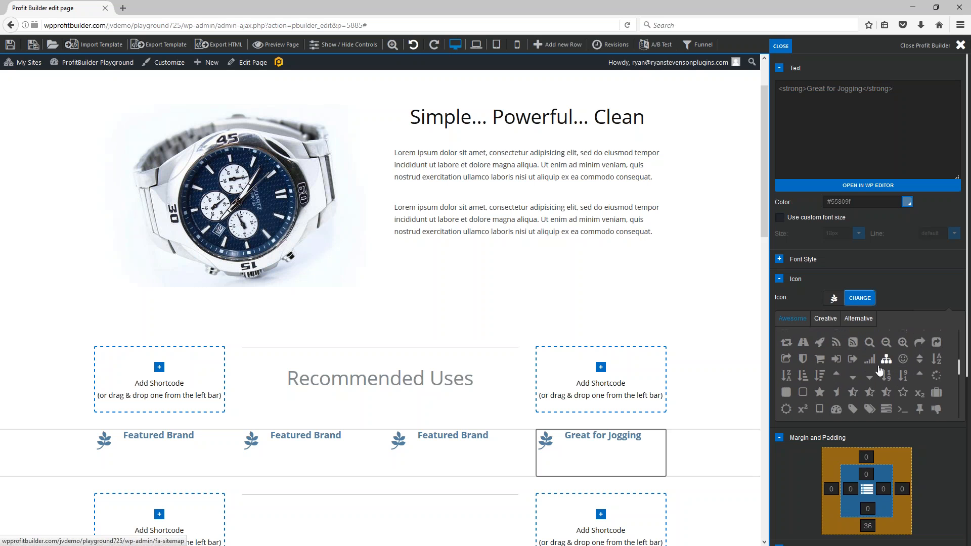
pyautogui.scroll(3, 855, 376)
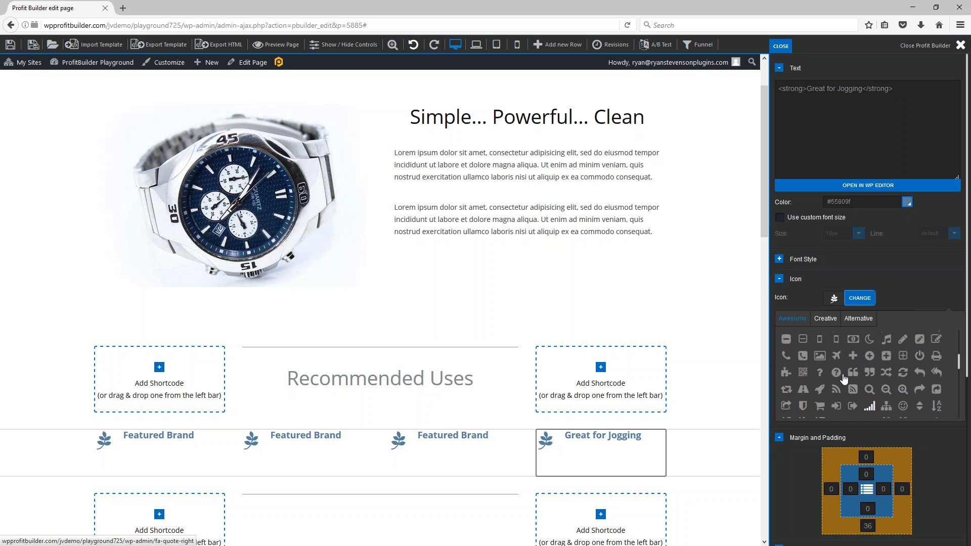
pyautogui.click(820, 398)
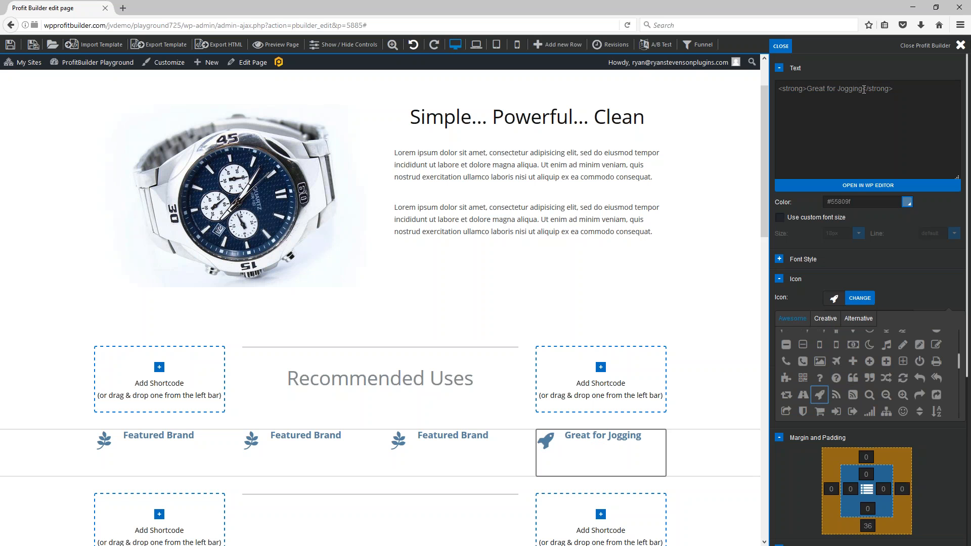
# - Reword the rocket item's label to "Great for Moon Trips", keeping the strong tags
pyautogui.moveTo(864, 89); pyautogui.dragTo(840, 90)
pyautogui.write('JMoon Trips')
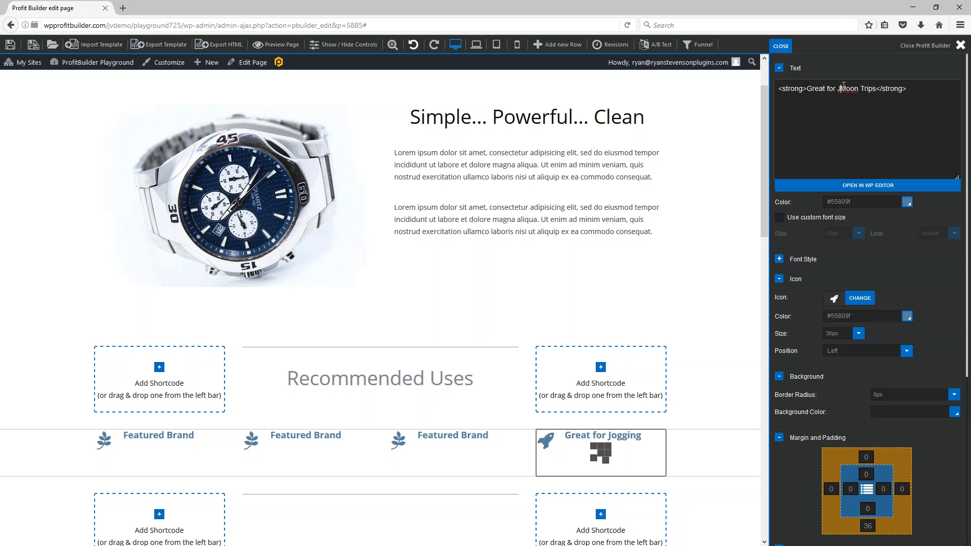
pyautogui.click(843, 88)
pyautogui.press('BackSpace')
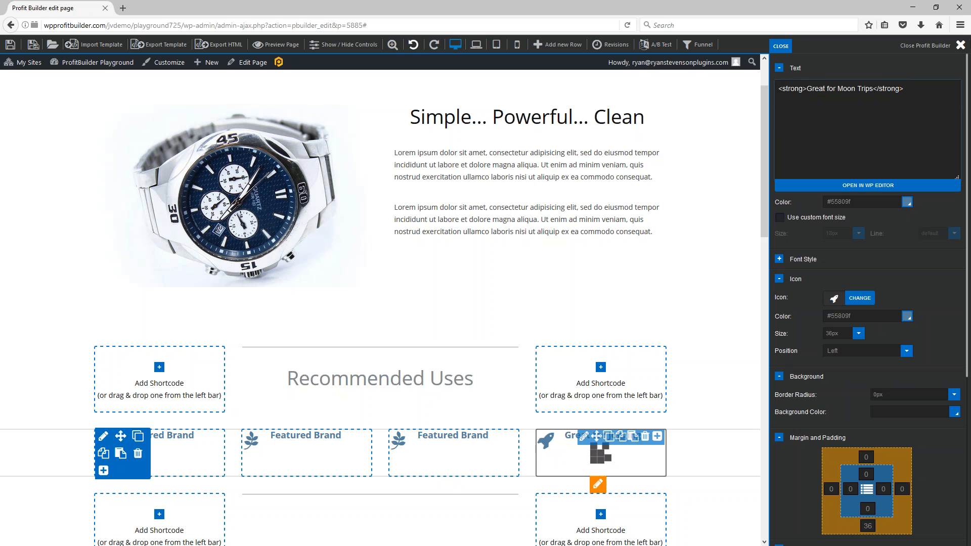
# - Replace the "Featured Headline" heading text with "Company History"
pyautogui.scroll(-3, 698, 403)
pyautogui.scroll(-2, 332, 304)
pyautogui.scroll(2, 332, 303)
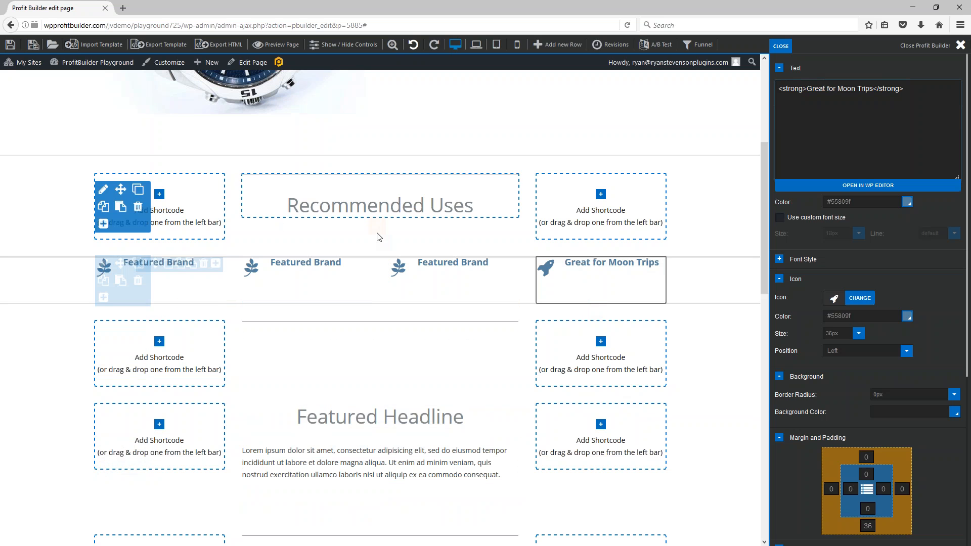
pyautogui.scroll(-3, 393, 386)
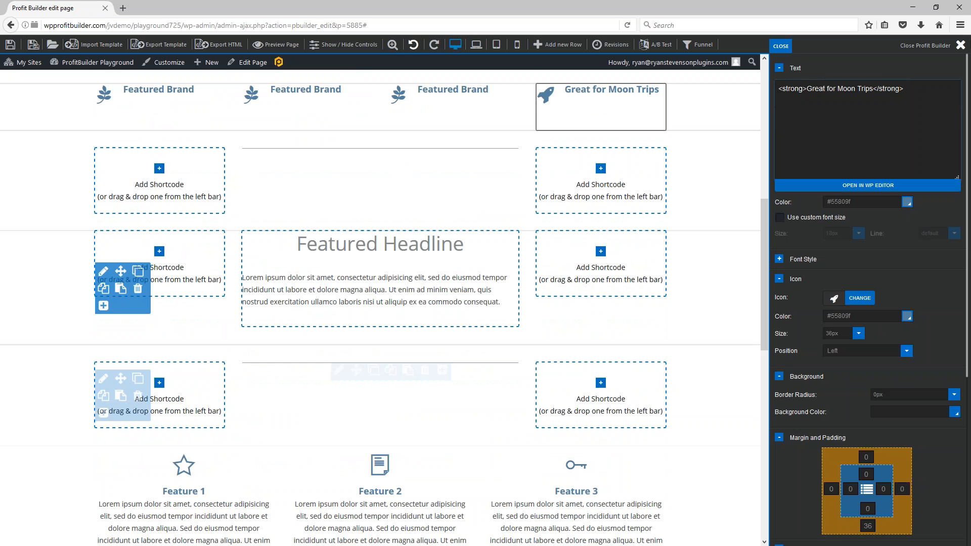
pyautogui.click(339, 240)
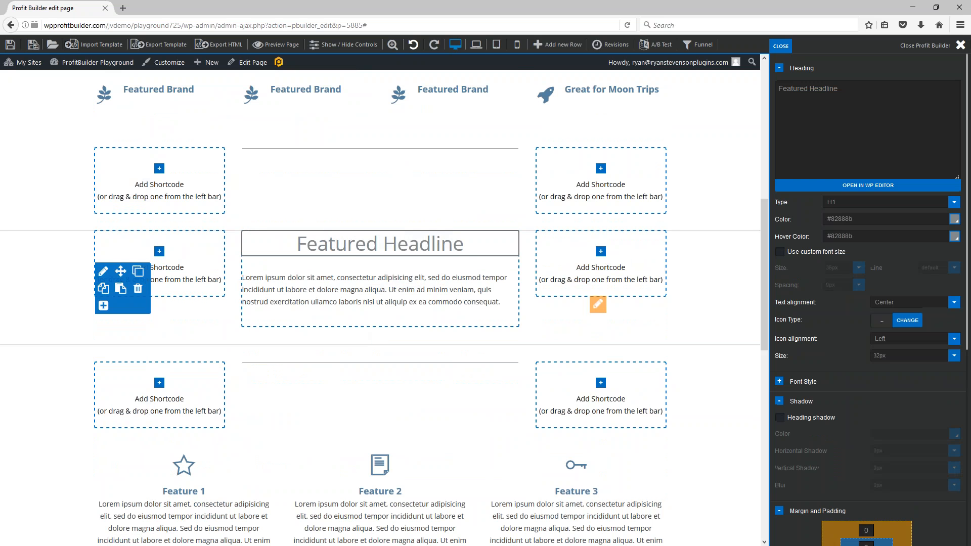
pyautogui.scroll(6, 379, 243)
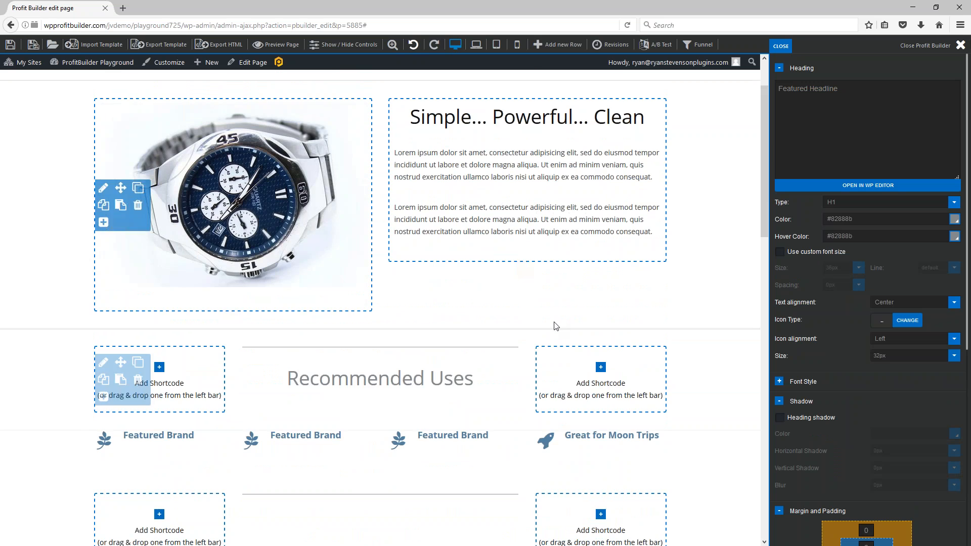
pyautogui.scroll(-6, 553, 325)
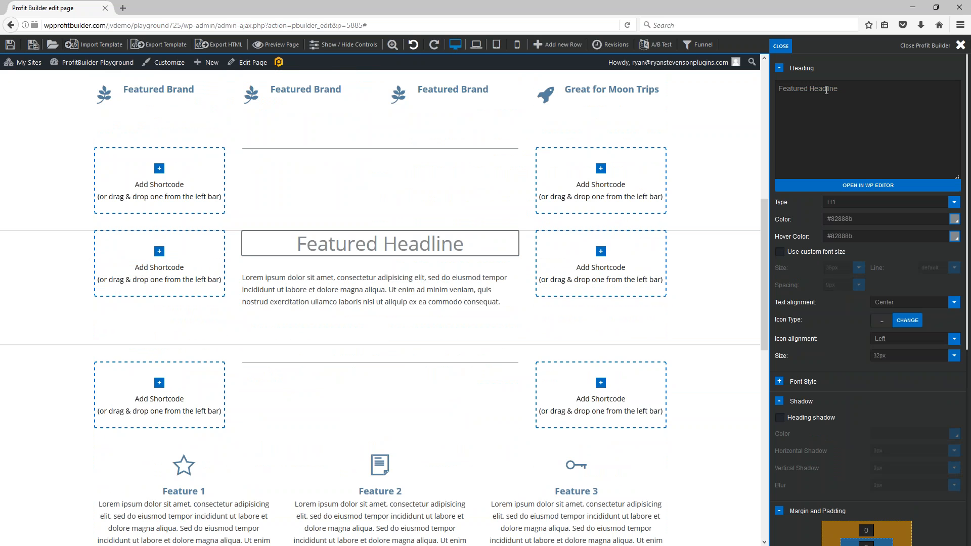
pyautogui.moveTo(858, 85); pyautogui.dragTo(756, 85)
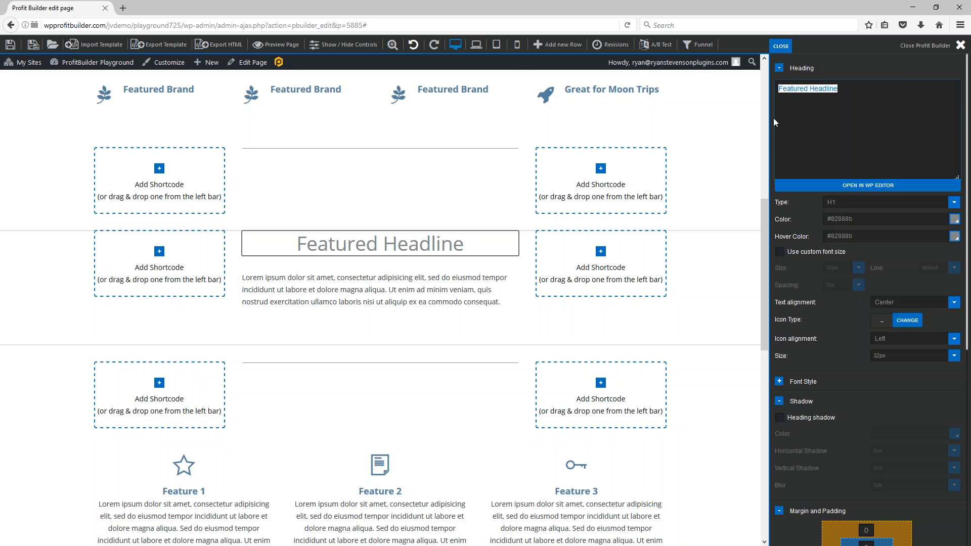
pyautogui.scroll(-4, 108, 401)
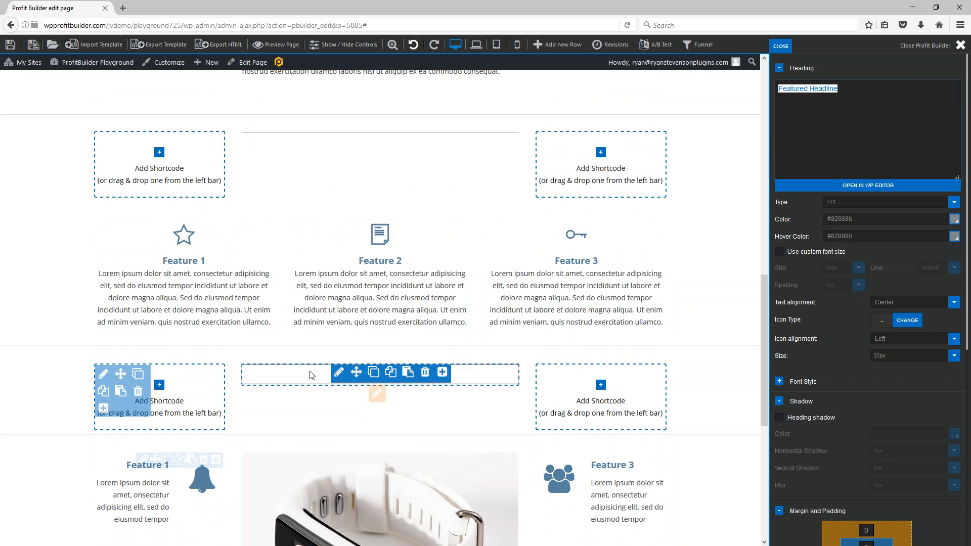
pyautogui.scroll(4, 385, 375)
pyautogui.scroll(-4, 385, 373)
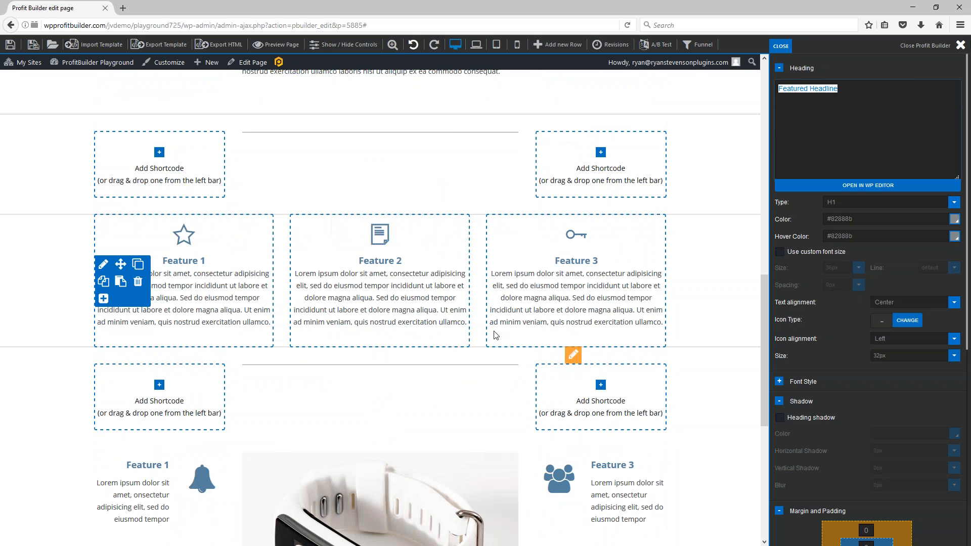
pyautogui.scroll(6, 496, 335)
pyautogui.press('BackSpace')
pyautogui.write('Company History')
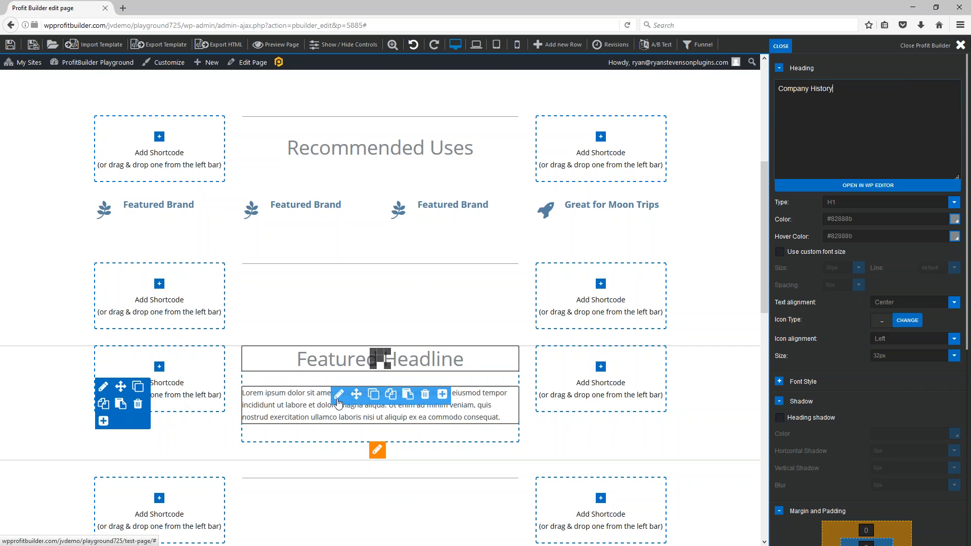
# - Replace the placeholder paragraph below the Company History heading with "Created in 1892 and family run for four generations."
pyautogui.scroll(6, 341, 398)
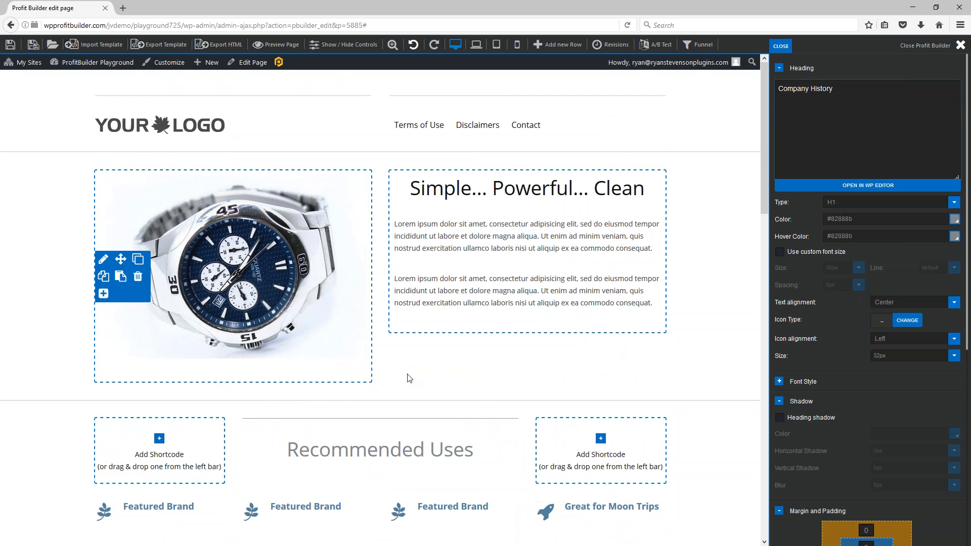
pyautogui.scroll(-7, 411, 385)
pyautogui.moveTo(380, 375)
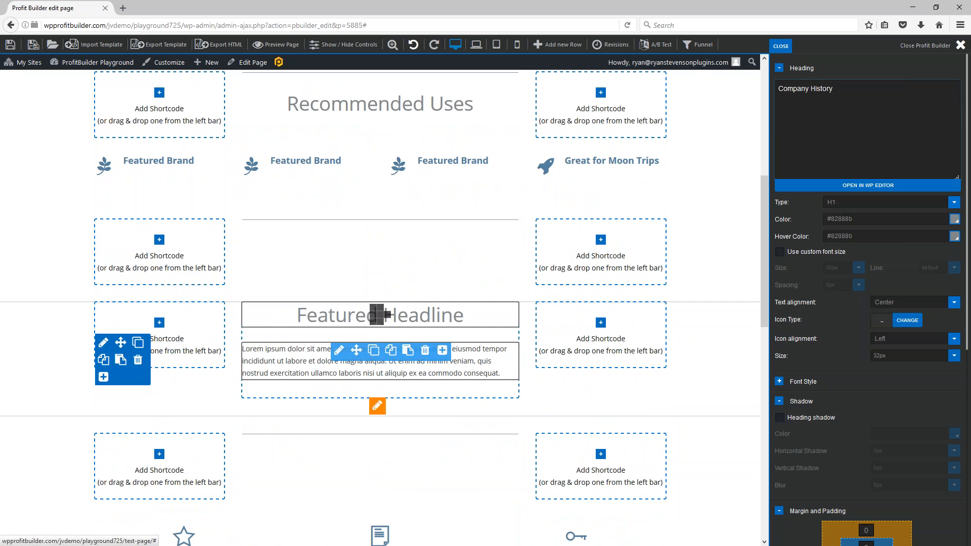
pyautogui.click(339, 352)
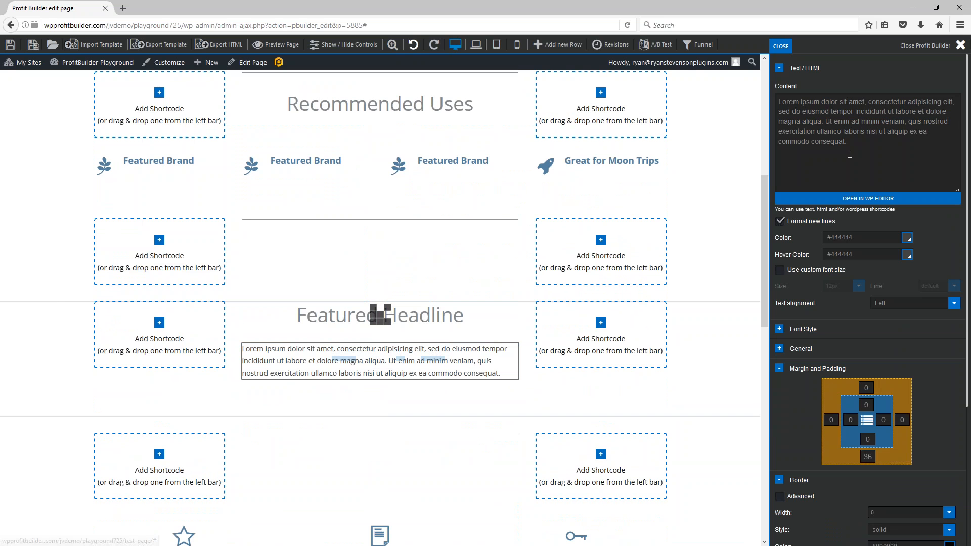
pyautogui.moveTo(854, 143); pyautogui.dragTo(703, 85)
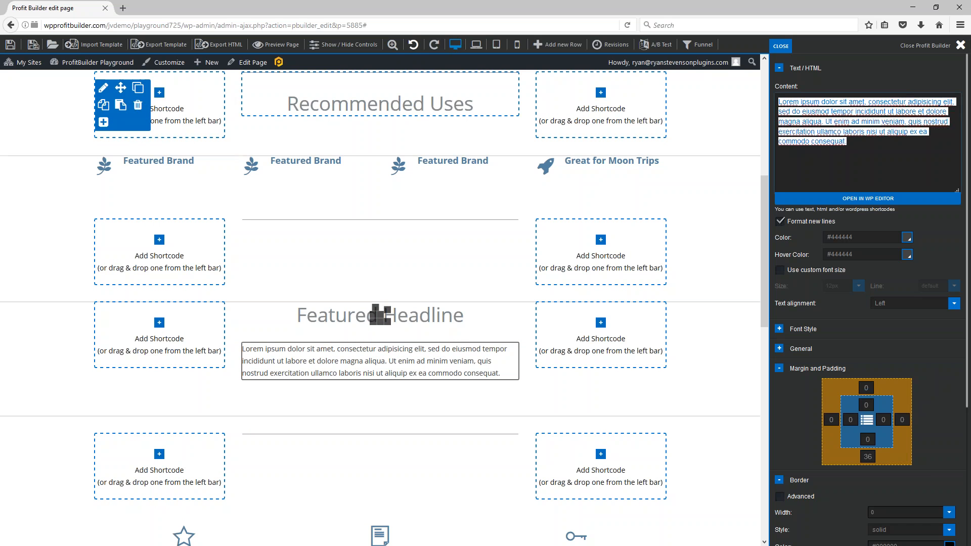
pyautogui.write('Created in 1892')
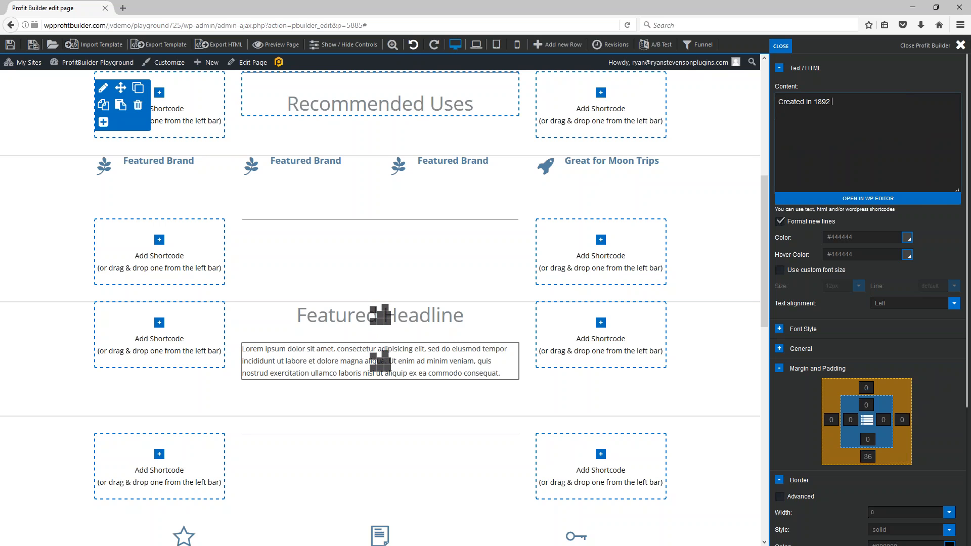
pyautogui.press('BackSpace')
pyautogui.press('BackSpace')
pyautogui.press('BackSpace')
pyautogui.write('family run for fou')
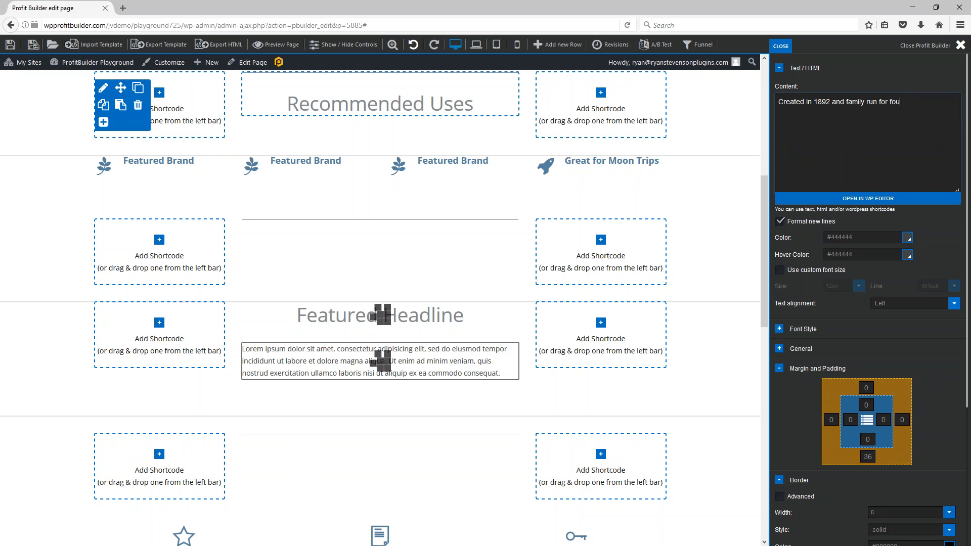
pyautogui.write('r generations.')
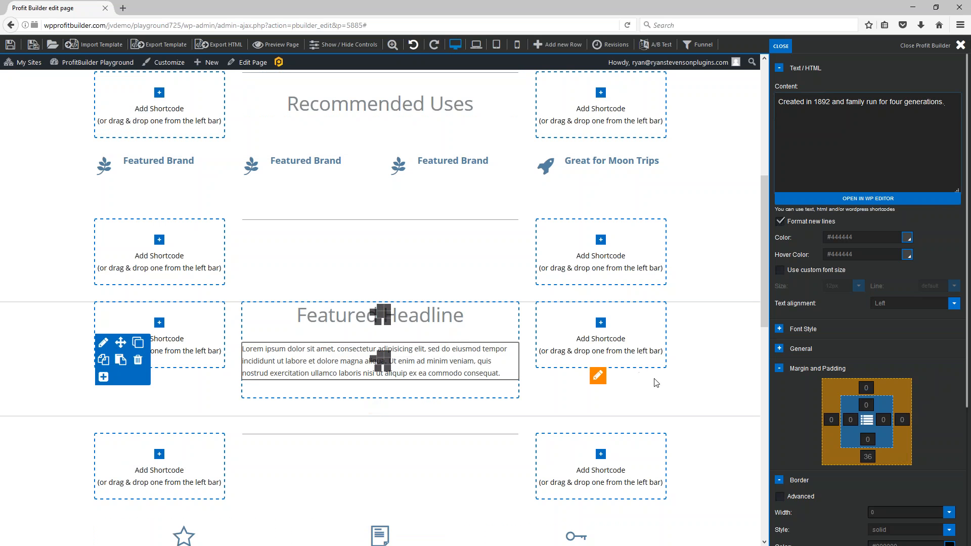
# - Open the settings of the dark "Inspired by a Relentless Commitment" row and examine its background image URL
pyautogui.scroll(-3, 702, 357)
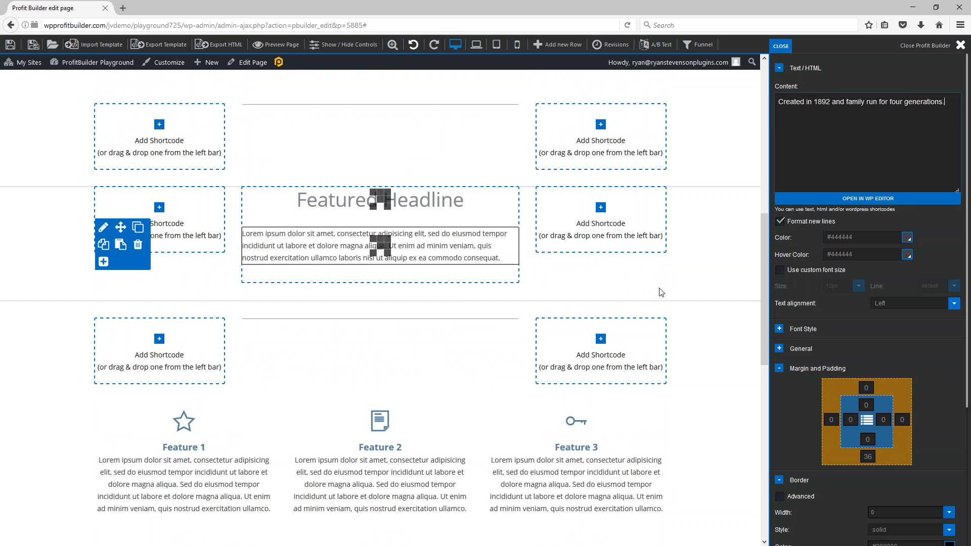
pyautogui.scroll(-3, 647, 238)
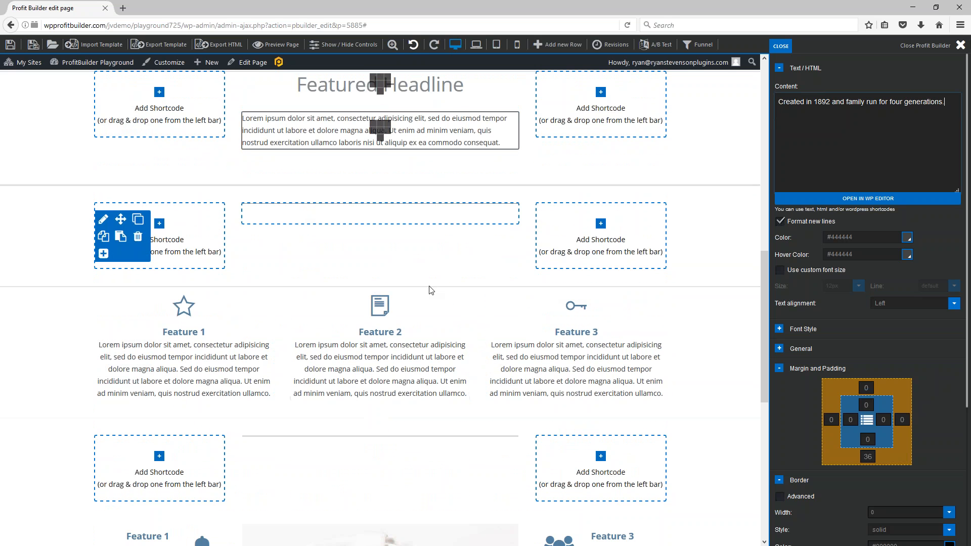
pyautogui.scroll(-1, 440, 275)
pyautogui.scroll(-7, 440, 276)
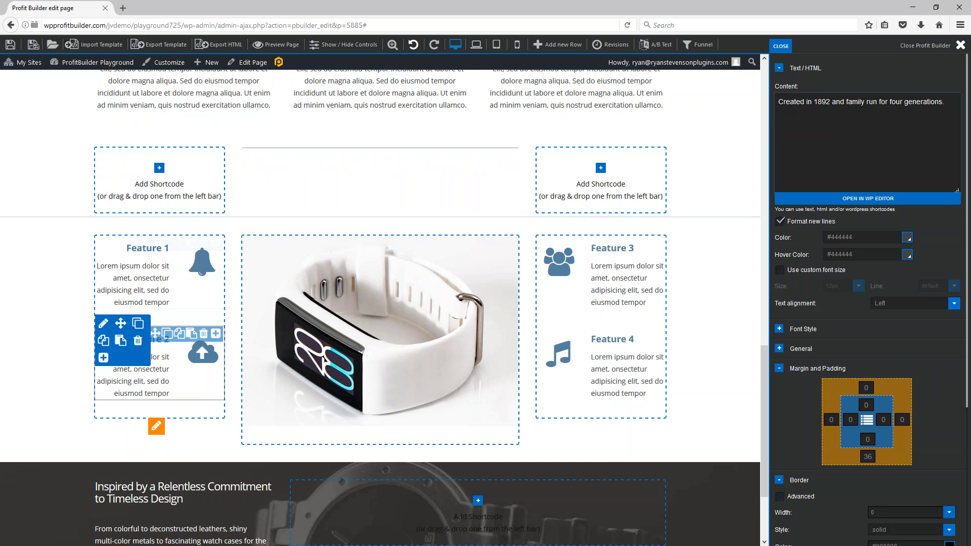
pyautogui.scroll(4, 344, 260)
pyautogui.scroll(-3, 573, 311)
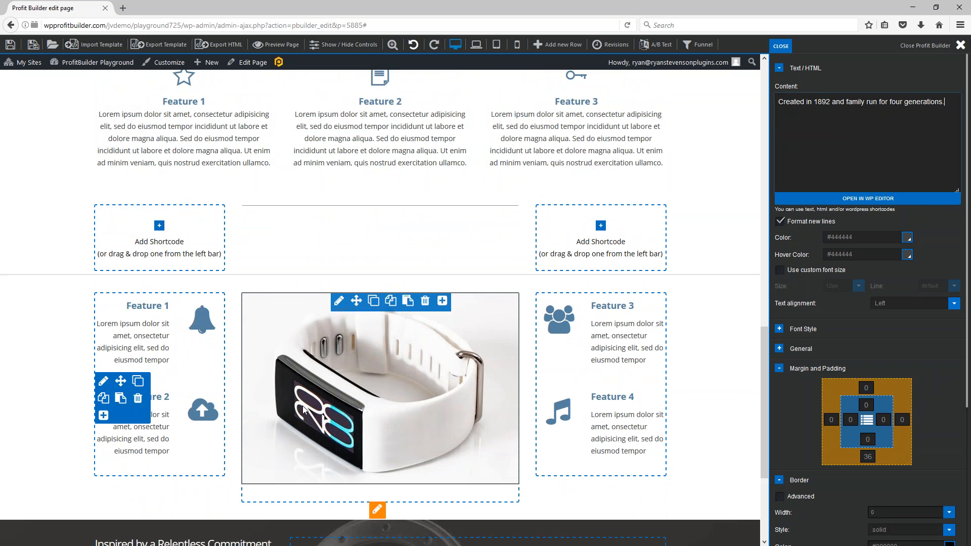
pyautogui.scroll(-5, 424, 365)
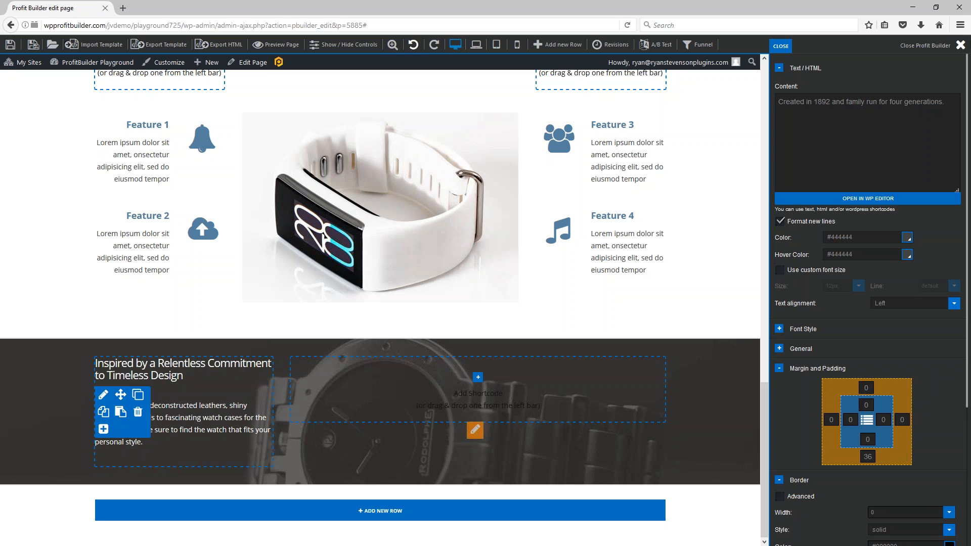
pyautogui.click(103, 396)
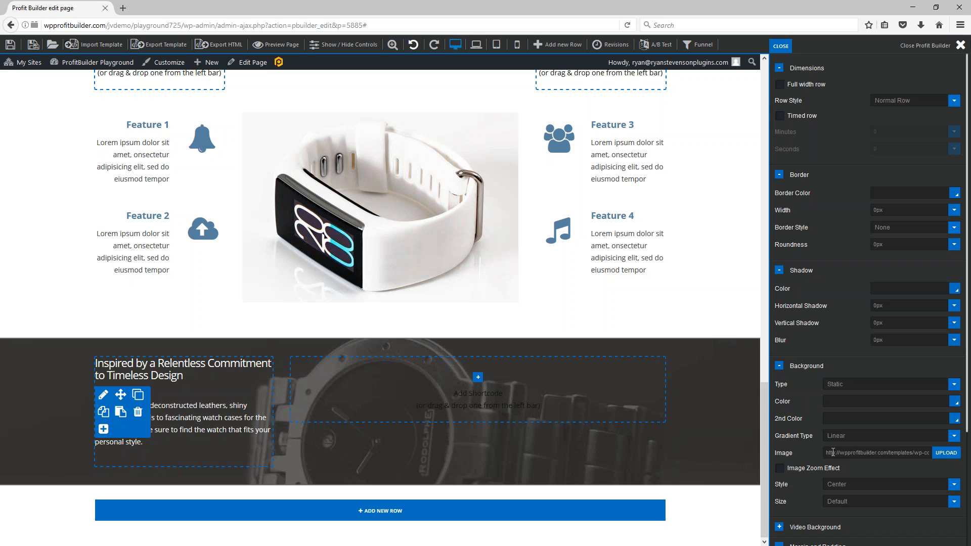
pyautogui.moveTo(828, 453); pyautogui.dragTo(930, 452)
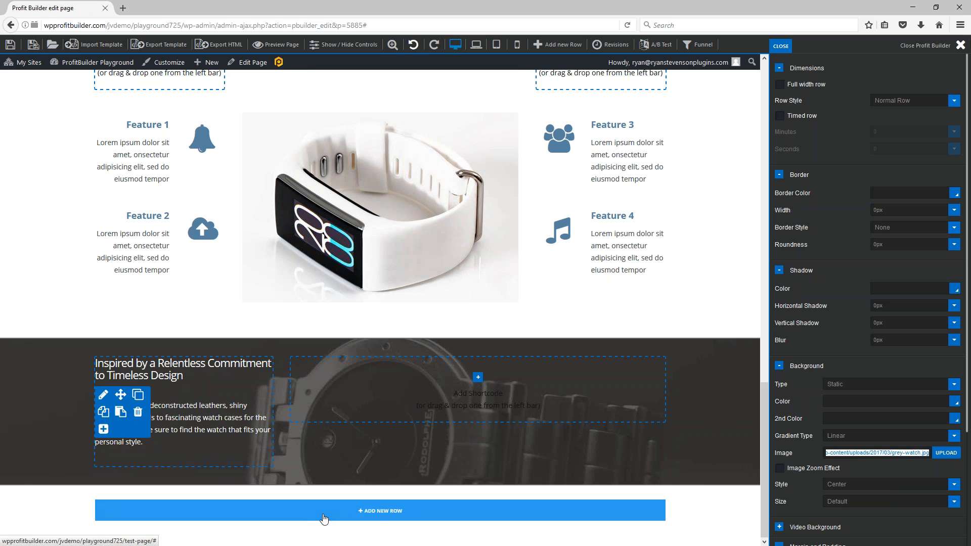
# - Add a single-column row at the end of the page and insert a Text / HTML element in it
pyautogui.click(368, 512)
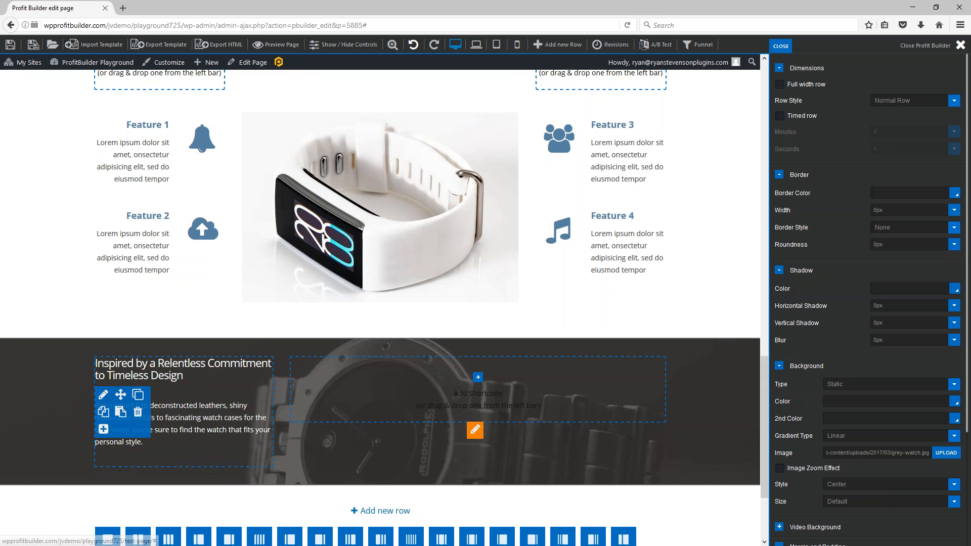
pyautogui.scroll(-3, 253, 455)
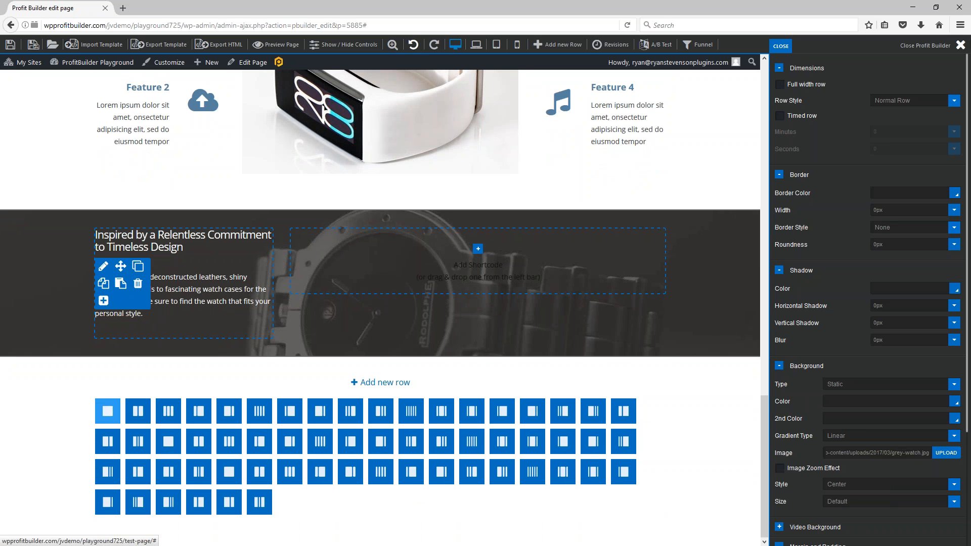
pyautogui.click(108, 410)
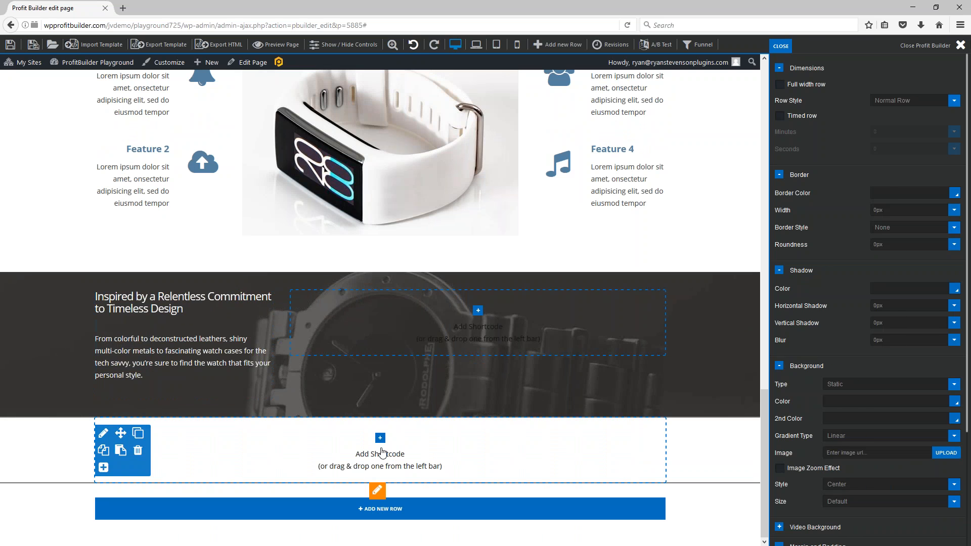
pyautogui.click(382, 452)
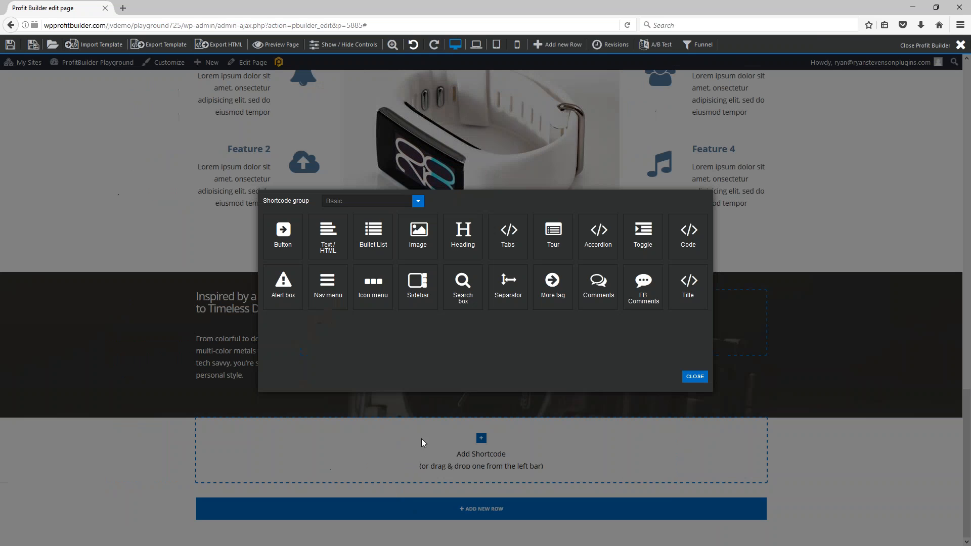
pyautogui.click(322, 237)
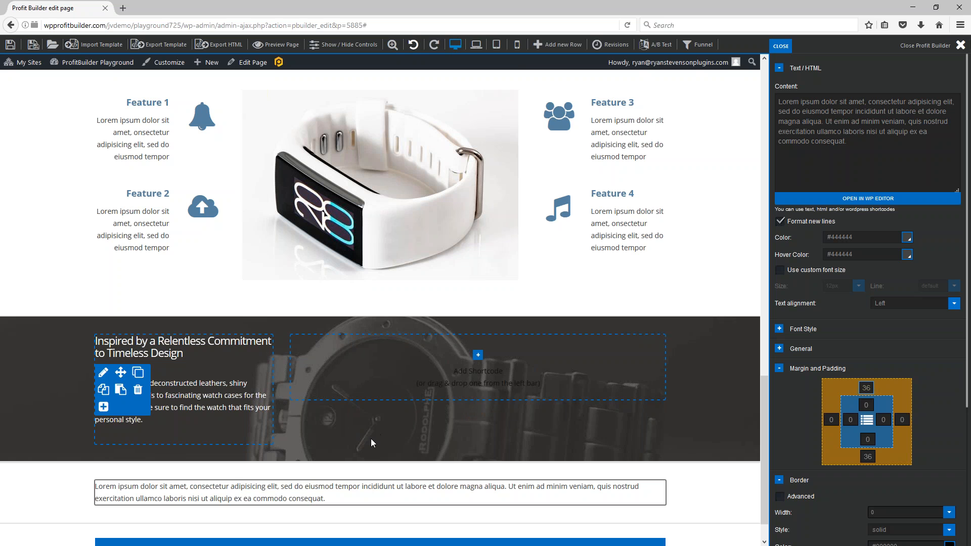
# - Fill the new text element with repeated copies of its Lorem ipsum paragraph, separated by blank lines
pyautogui.scroll(-2, 372, 436)
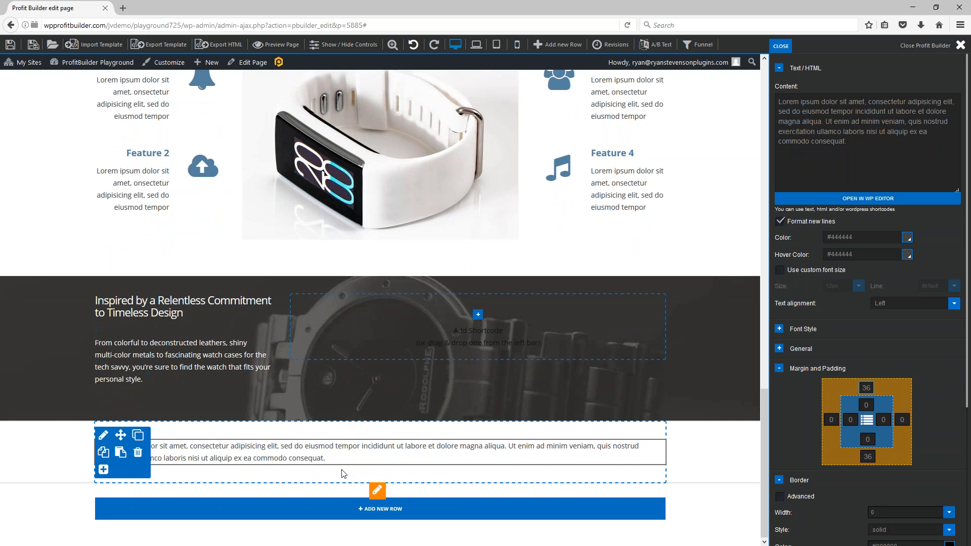
pyautogui.moveTo(854, 144); pyautogui.dragTo(778, 100)
pyautogui.hotkey('ctrl', 'c')
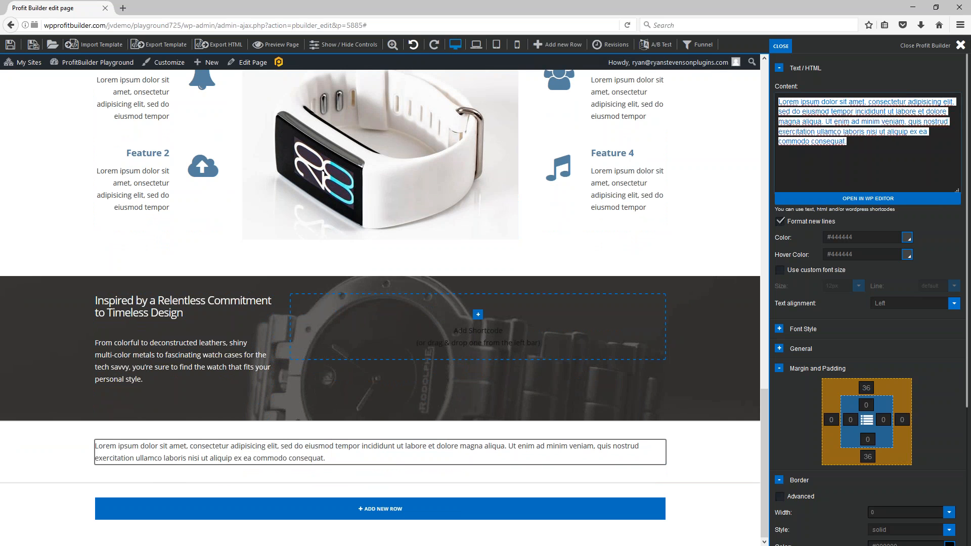
pyautogui.click(852, 143)
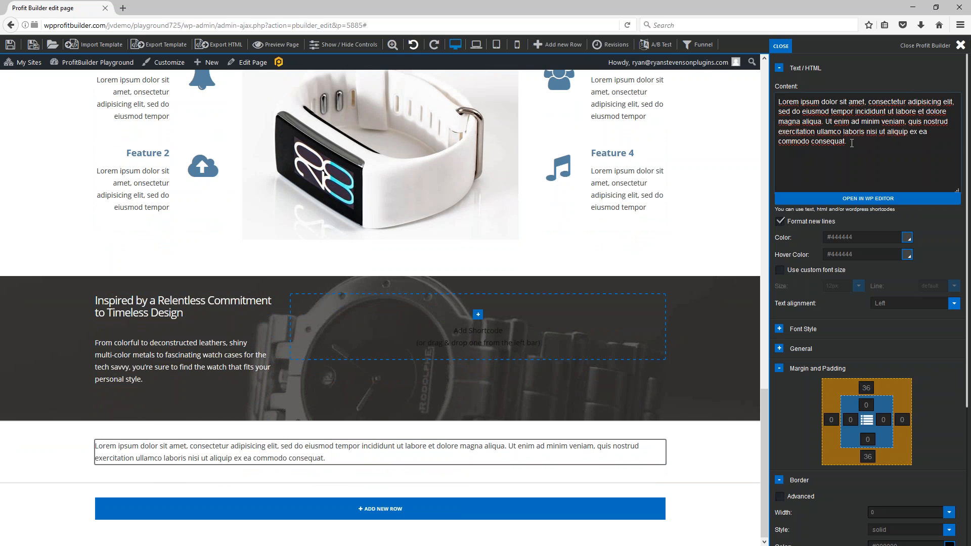
pyautogui.hotkey('ctrl', 'v')
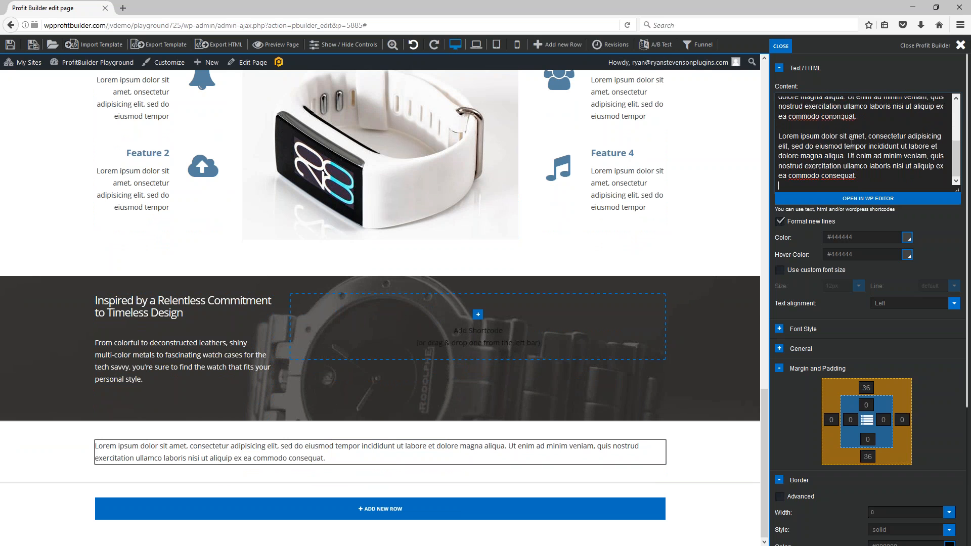
pyautogui.press('BackSpace')
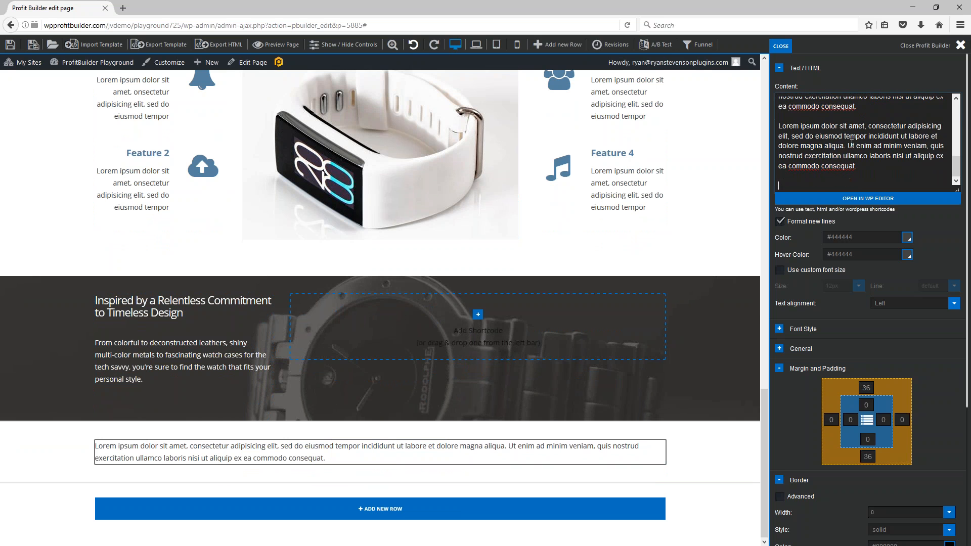
pyautogui.press('Return')
pyautogui.press('Return')
pyautogui.hotkey('ctrl', 'v')
pyautogui.press('Return')
pyautogui.press('Return')
pyautogui.press('Return')
pyautogui.hotkey('ctrl', 'v')
pyautogui.press('Return')
pyautogui.press('Return')
pyautogui.press('BackSpace')
pyautogui.press('BackSpace')
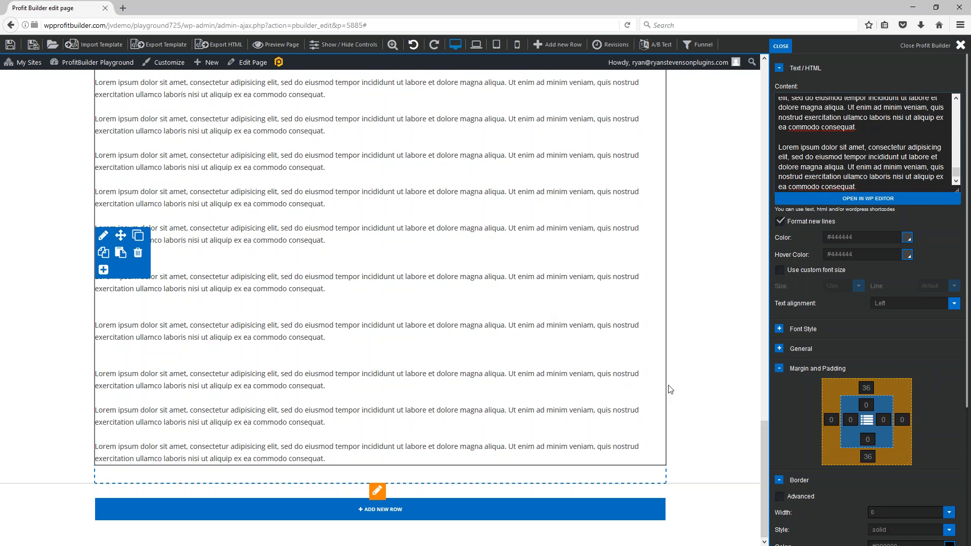
# - Delete the logo and the Terms of Use, Disclaimers and Contact menu from the page header, along with their row
pyautogui.scroll(20, 662, 394)
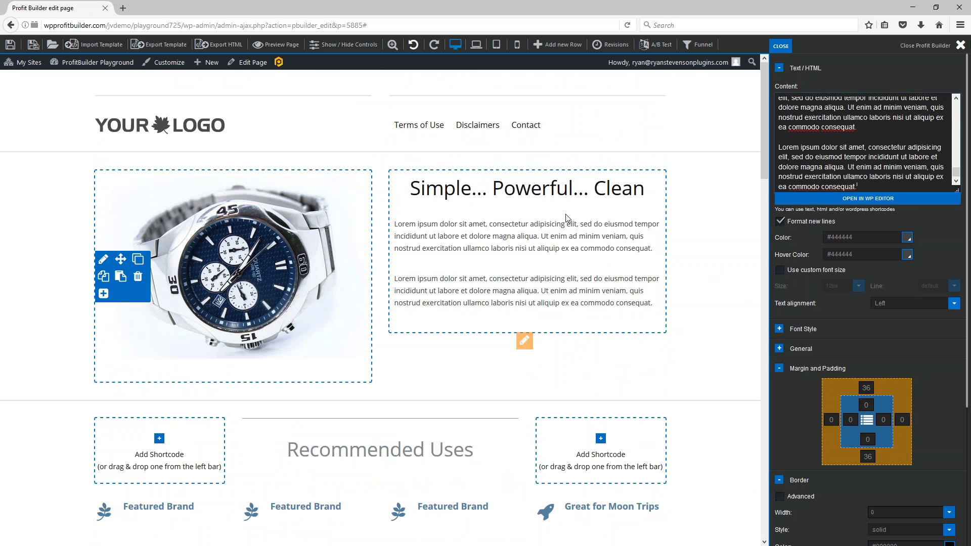
pyautogui.moveTo(101, 96)
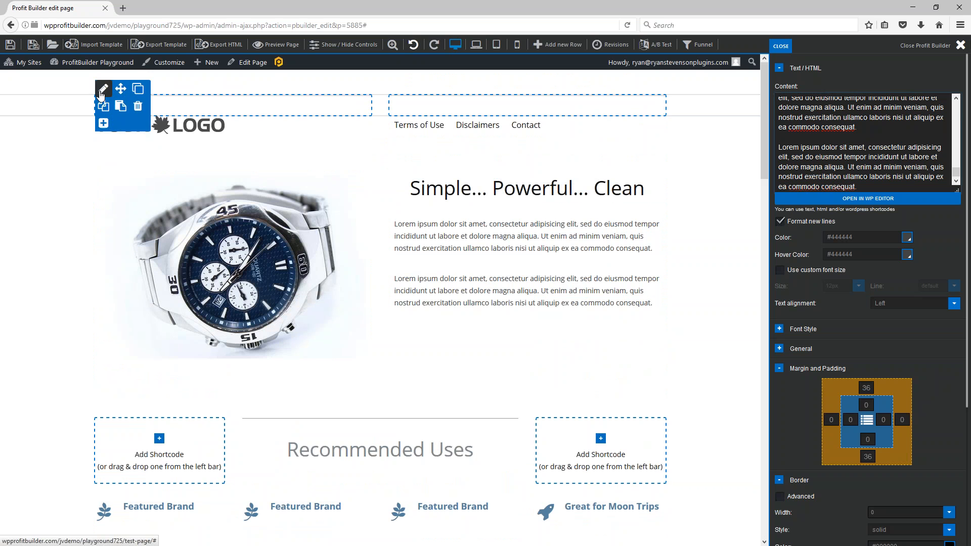
pyautogui.click(138, 135)
pyautogui.click(489, 236)
pyautogui.moveTo(310, 158)
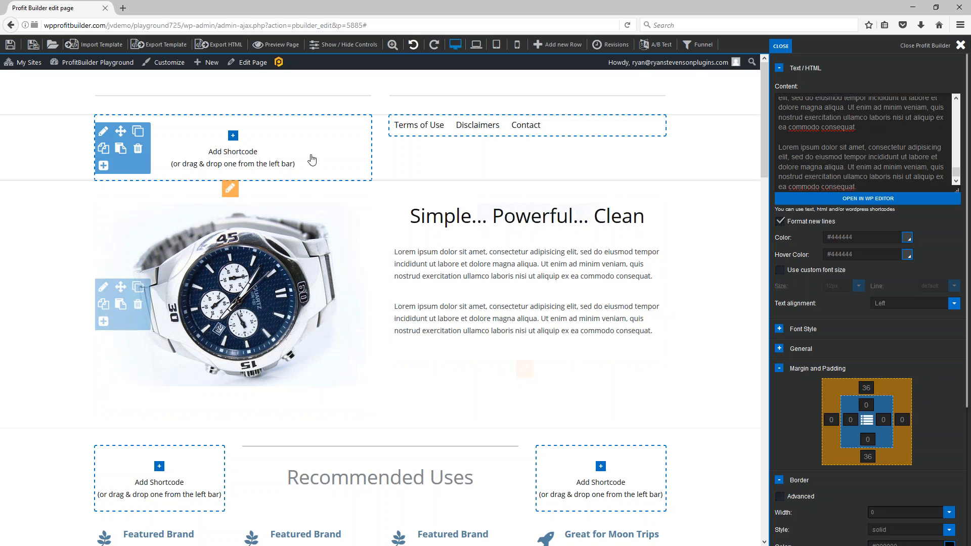
pyautogui.click(137, 149)
pyautogui.click(498, 238)
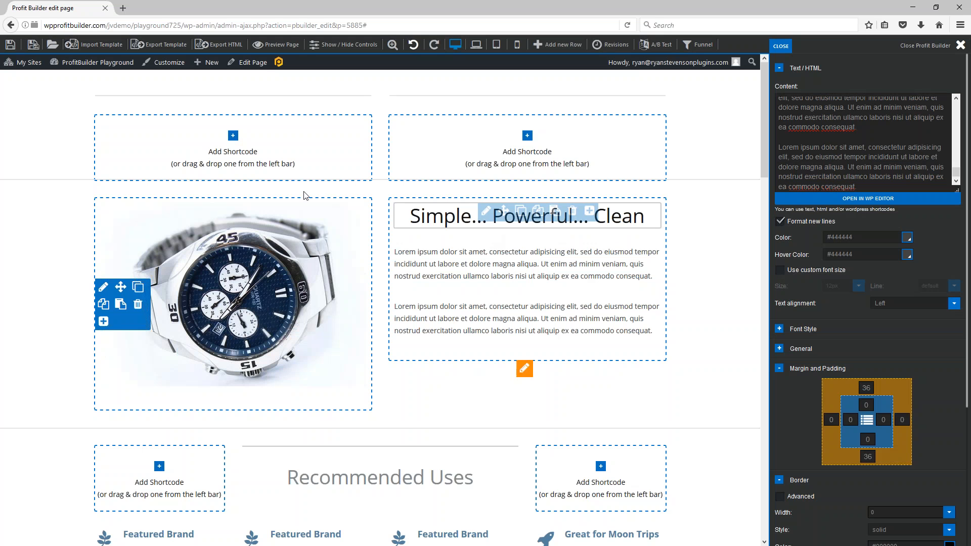
pyautogui.click(138, 148)
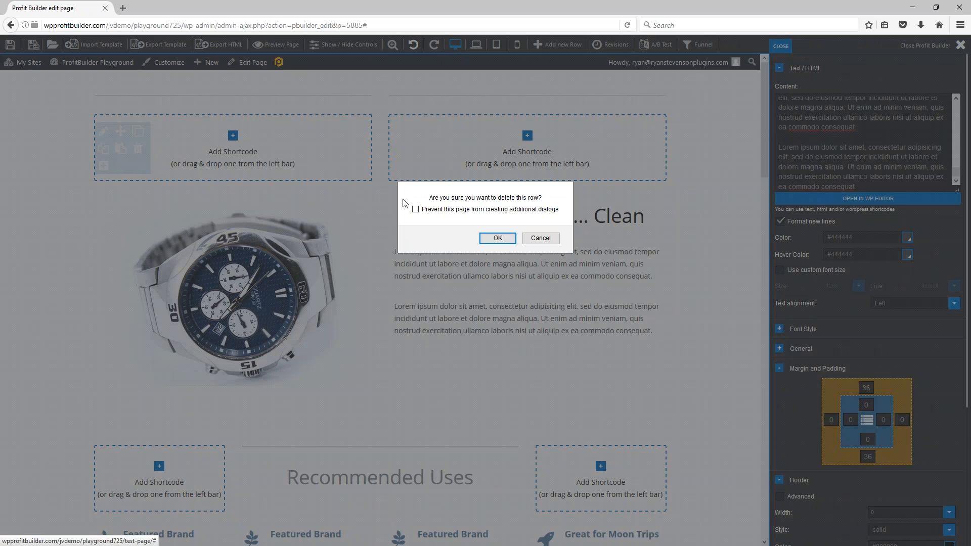
pyautogui.click(498, 238)
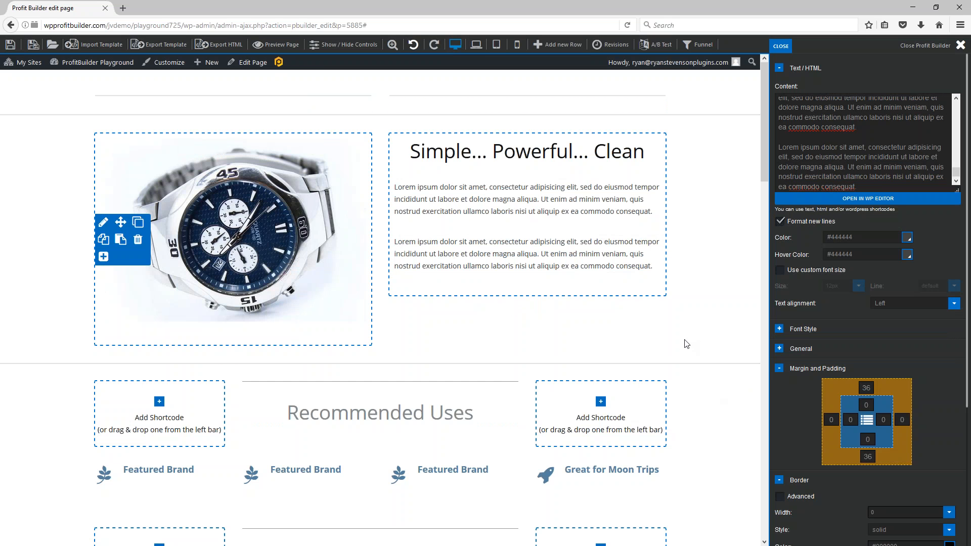
# - Add a three-column row with a wide middle column at the end of the page, below the Lorem ipsum text
pyautogui.scroll(-5, 685, 325)
pyautogui.scroll(-12, 692, 328)
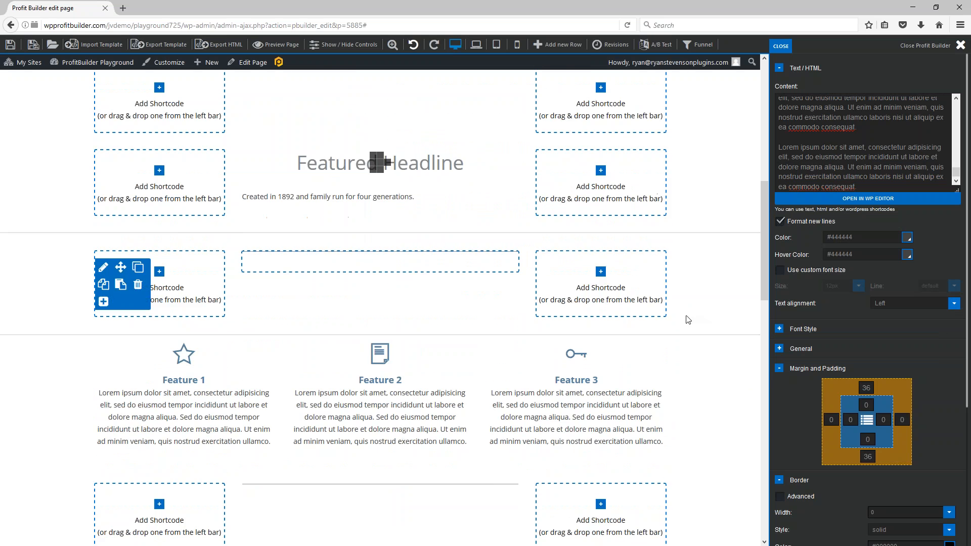
pyautogui.scroll(-5, 694, 338)
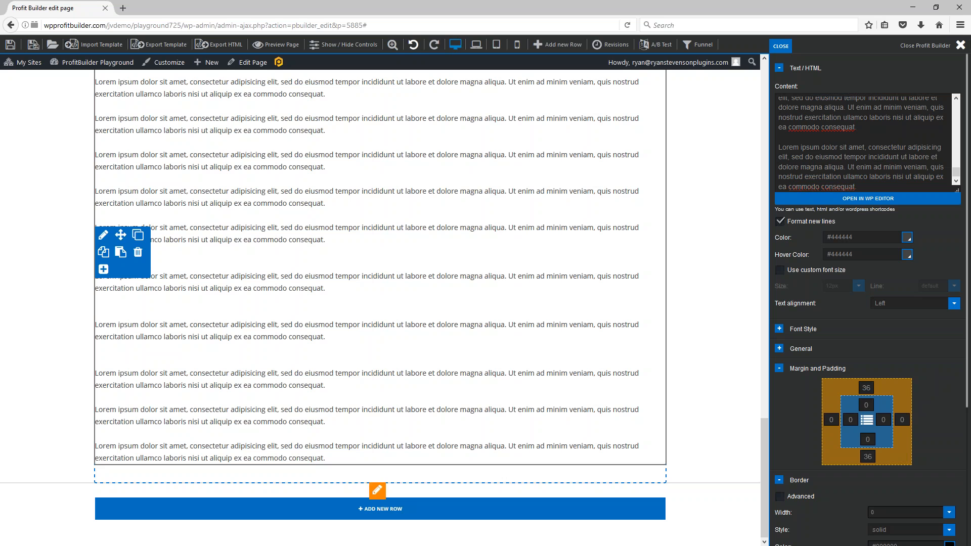
pyautogui.click(372, 518)
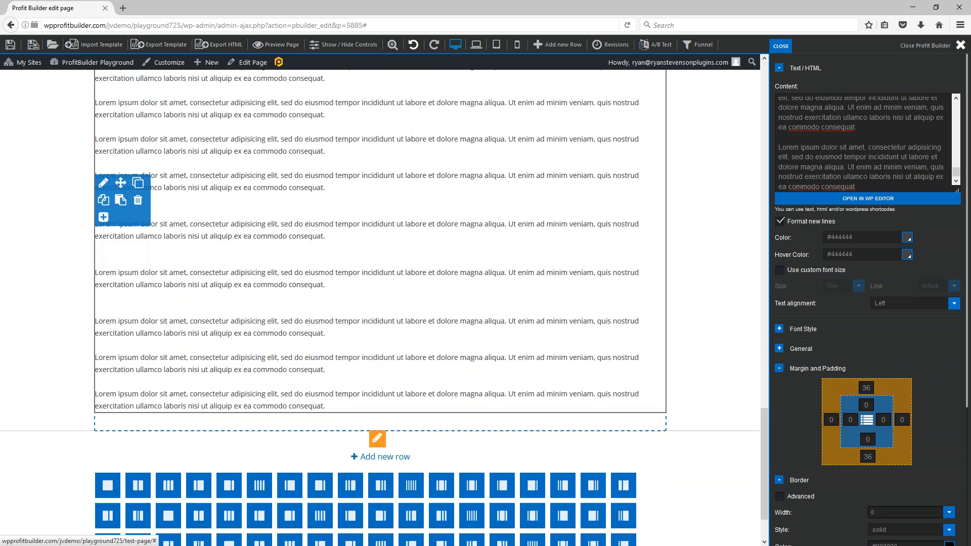
pyautogui.scroll(-3, 371, 521)
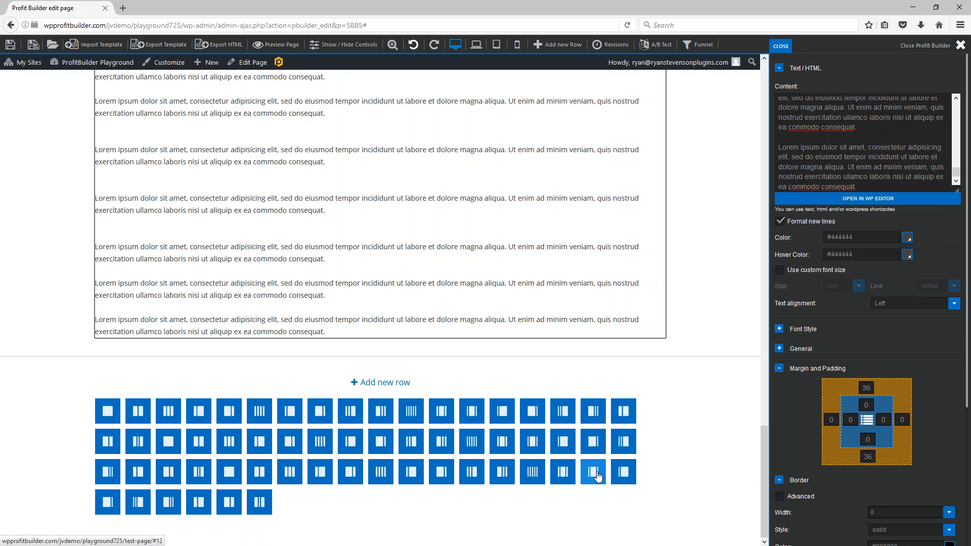
pyautogui.click(562, 472)
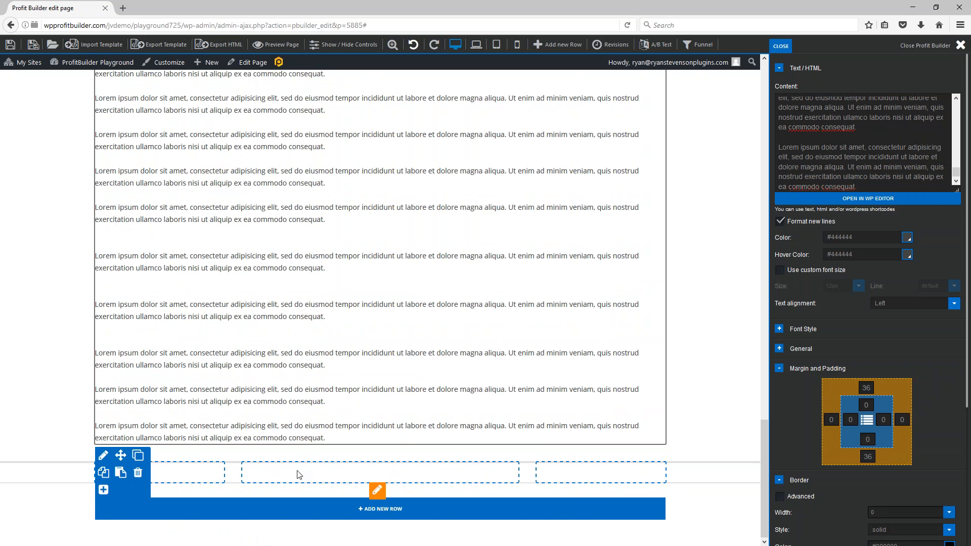
pyautogui.click(378, 472)
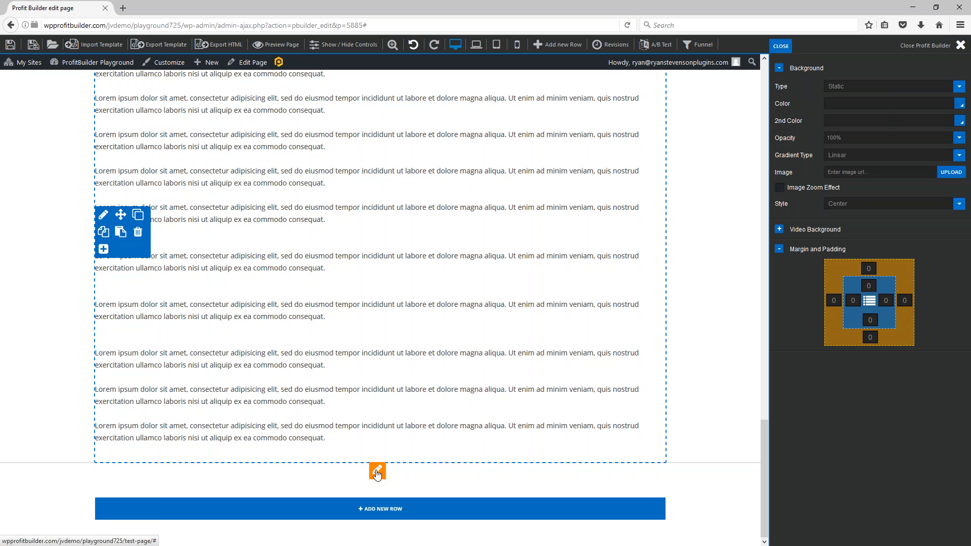
pyautogui.click(375, 493)
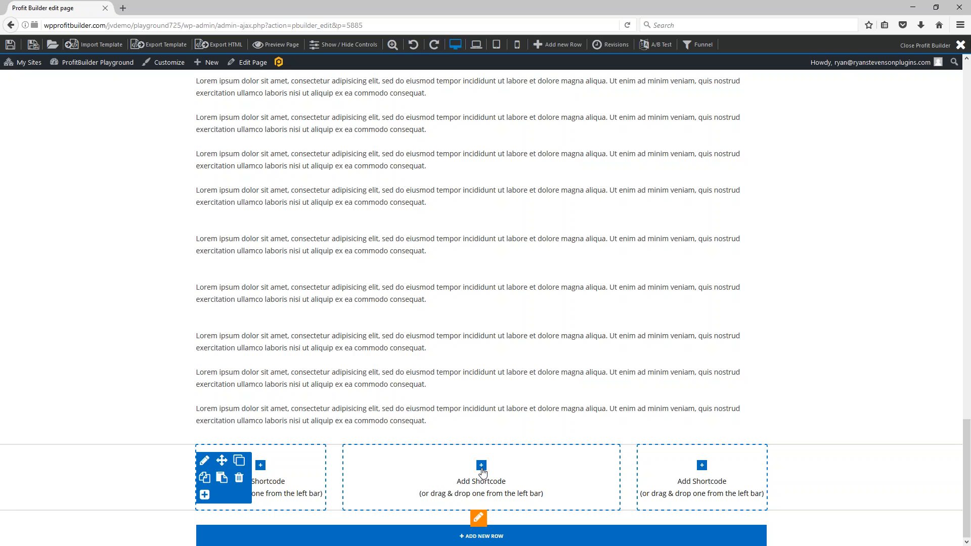
# - Insert a Button element in the new row's middle column and set it to the Predone type with the Buy Now! design
pyautogui.click(481, 466)
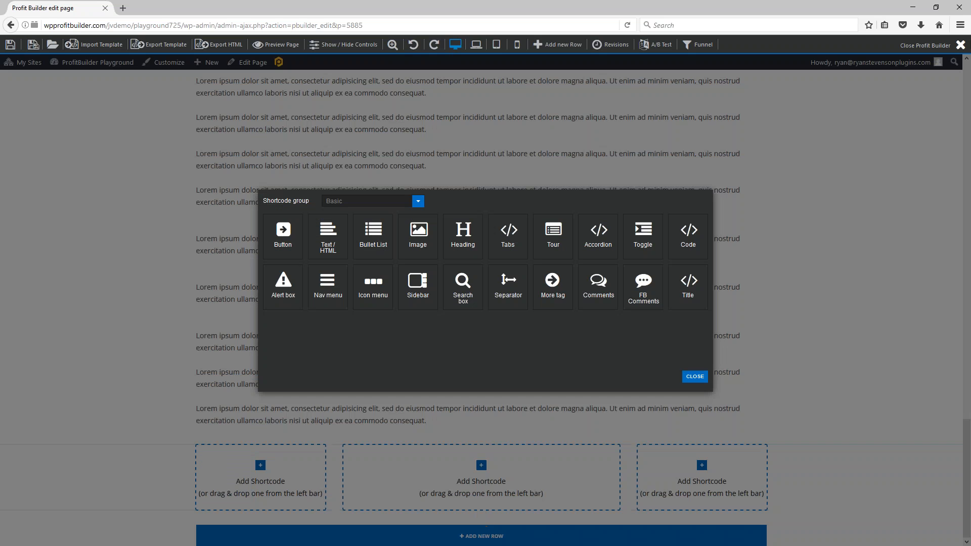
pyautogui.click(286, 237)
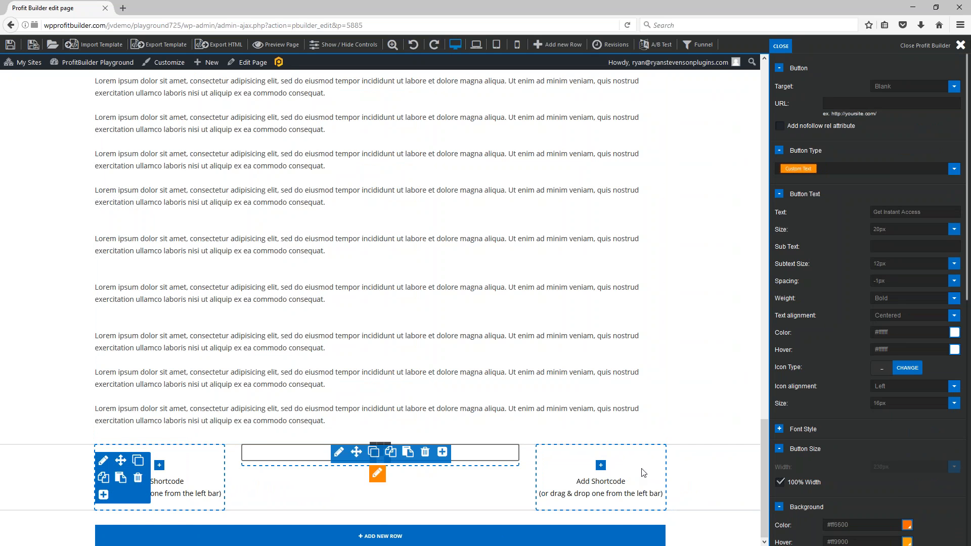
pyautogui.click(954, 171)
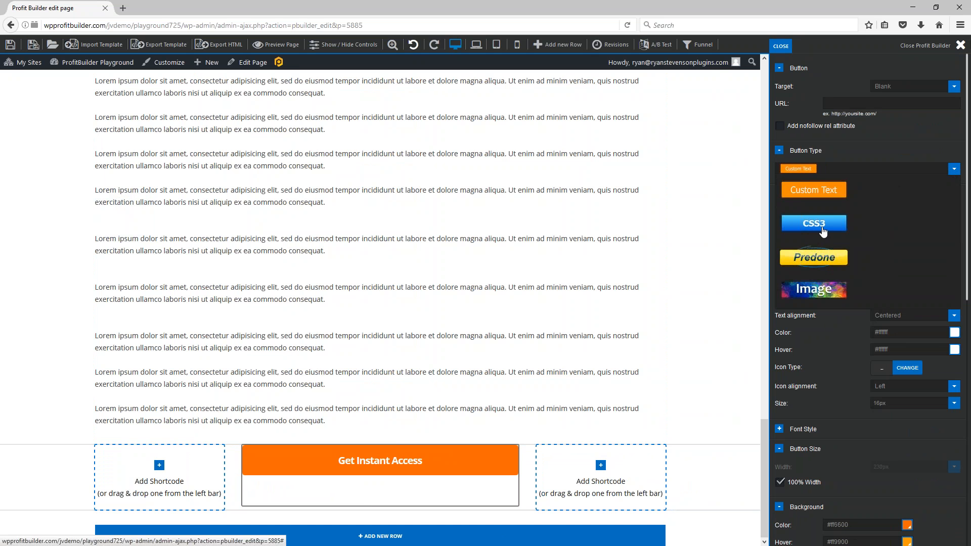
pyautogui.scroll(-2, 835, 229)
pyautogui.scroll(2, 834, 218)
pyautogui.click(804, 260)
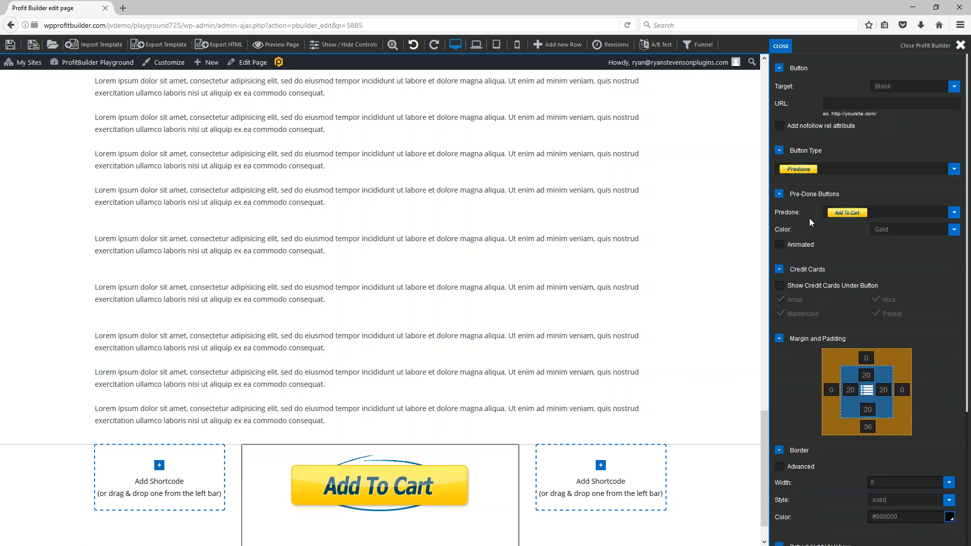
pyautogui.click(953, 215)
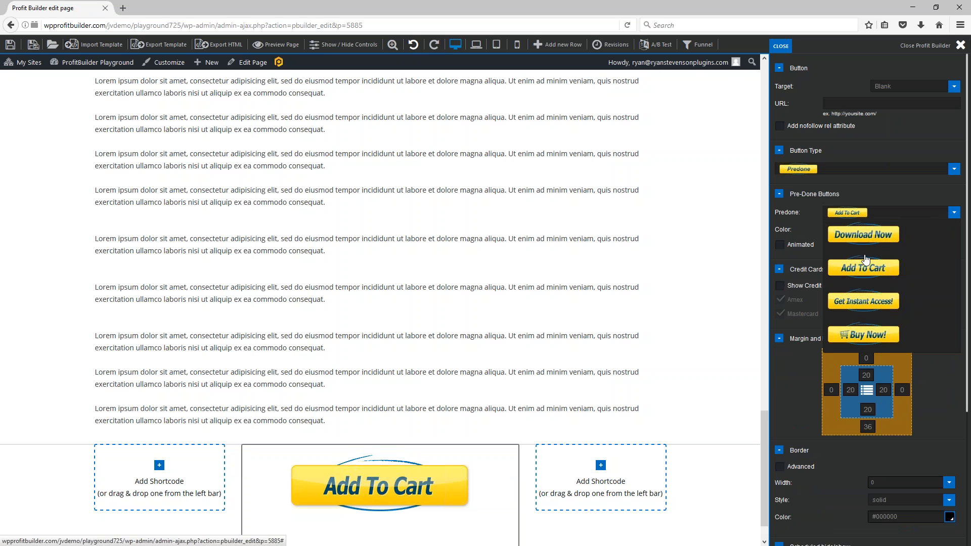
pyautogui.click(859, 335)
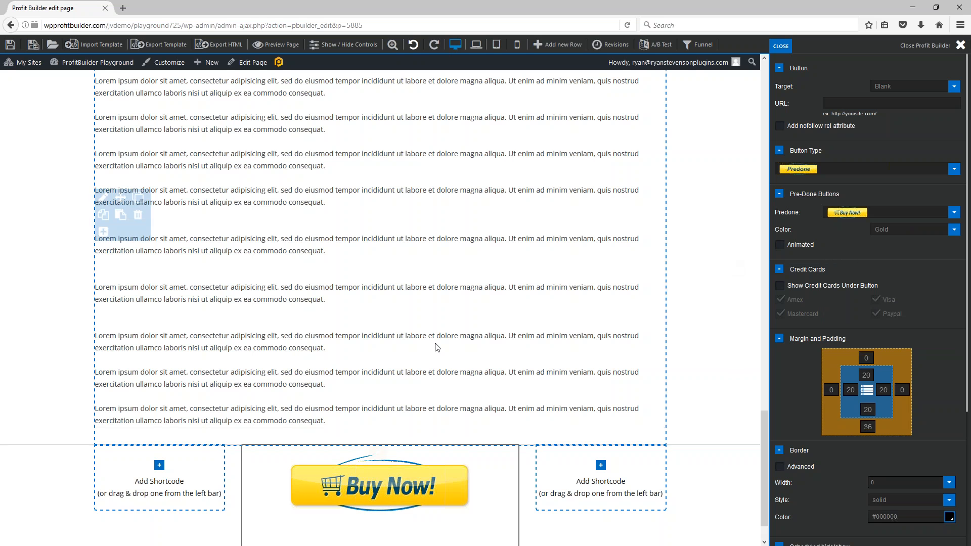
# - Examine the page from the Buy Now! button up to the watch section and back to the bottom row
pyautogui.scroll(-1, 415, 324)
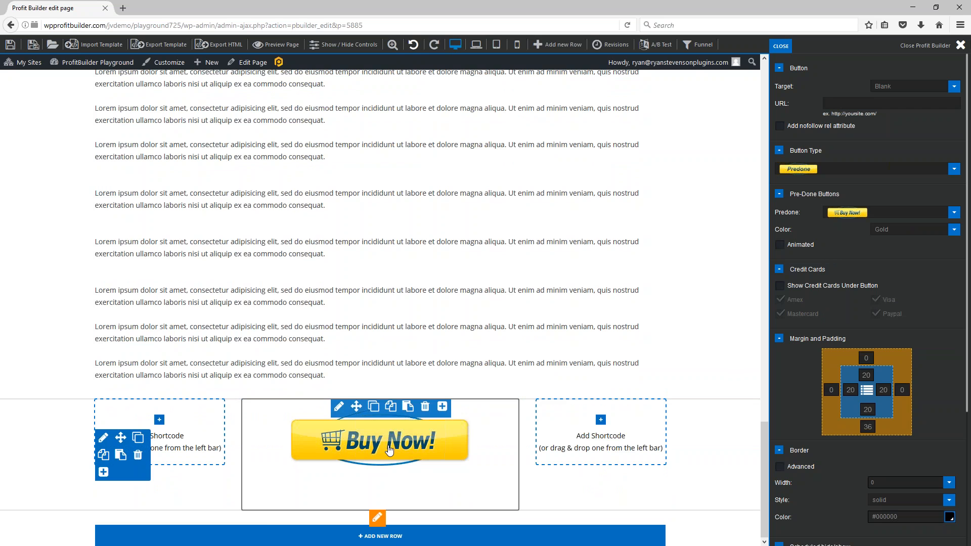
pyautogui.scroll(3, 103, 445)
pyautogui.scroll(17, 414, 453)
pyautogui.scroll(-6, 374, 275)
pyautogui.scroll(14, 408, 324)
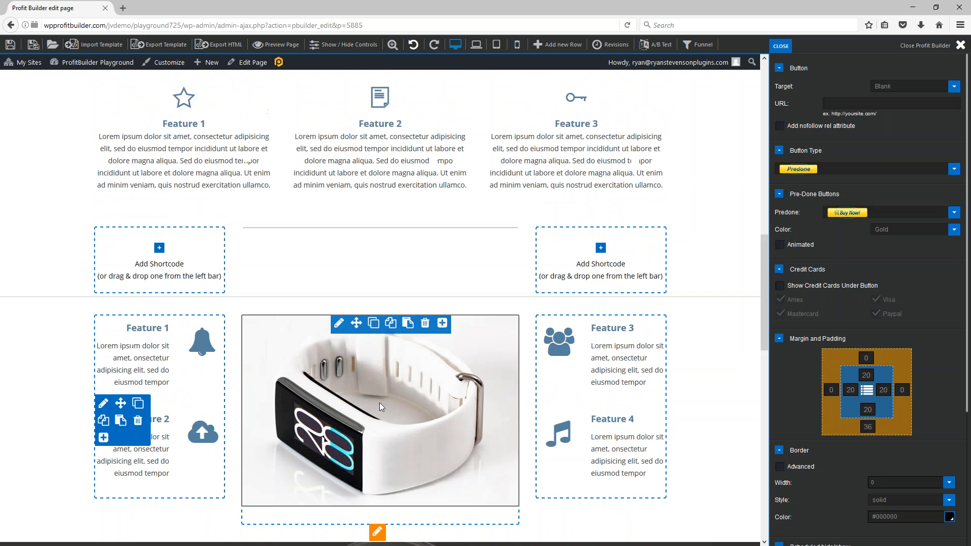
pyautogui.scroll(1, 394, 427)
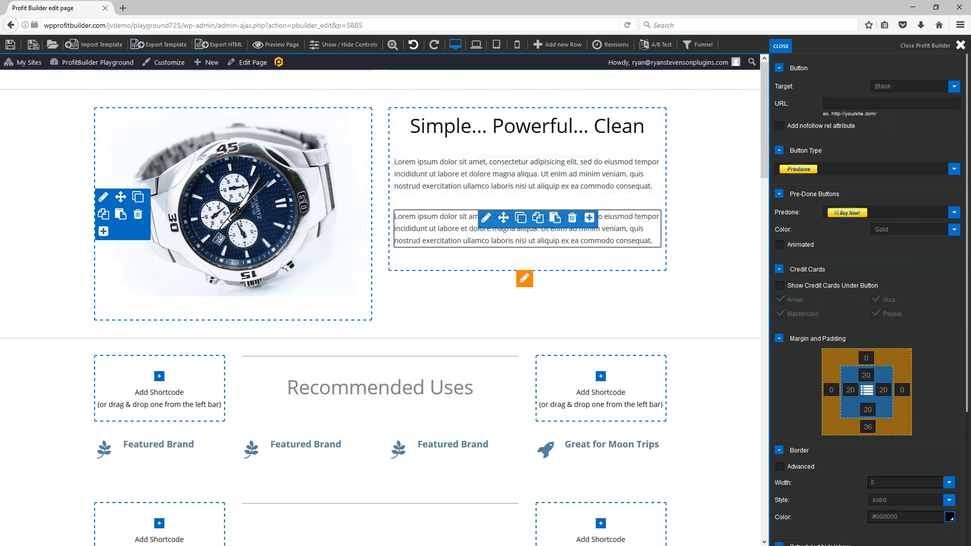
pyautogui.scroll(-8, 528, 318)
pyautogui.scroll(-15, 528, 318)
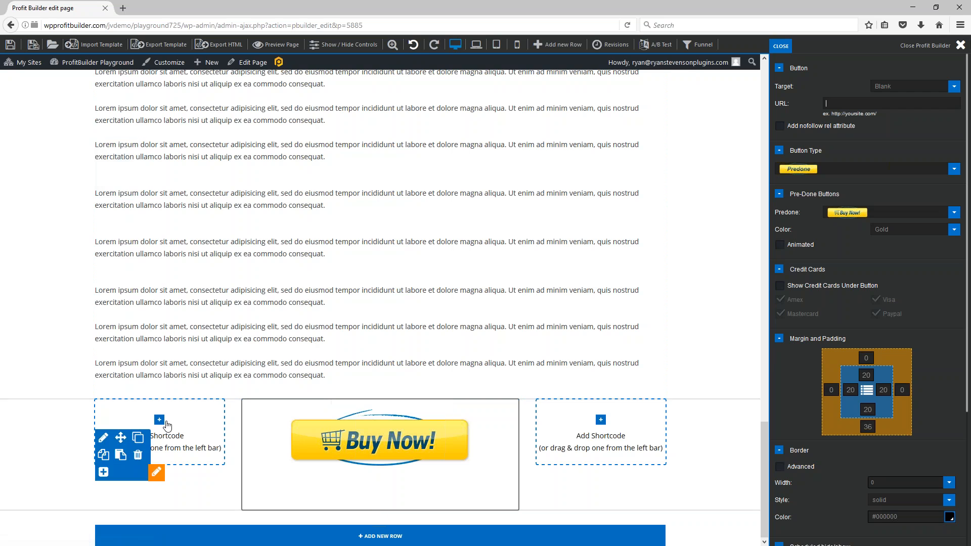
# - Insert a button reading "Buy on Amazon" in the bottom row's first column and move it below the "Simple... Powerful... Clean" paragraphs
pyautogui.click(378, 413)
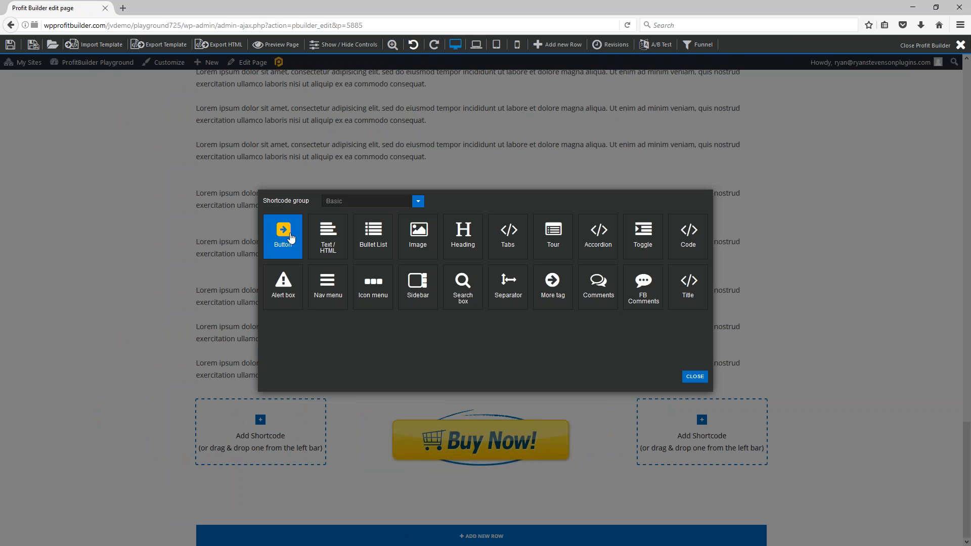
pyautogui.click(290, 236)
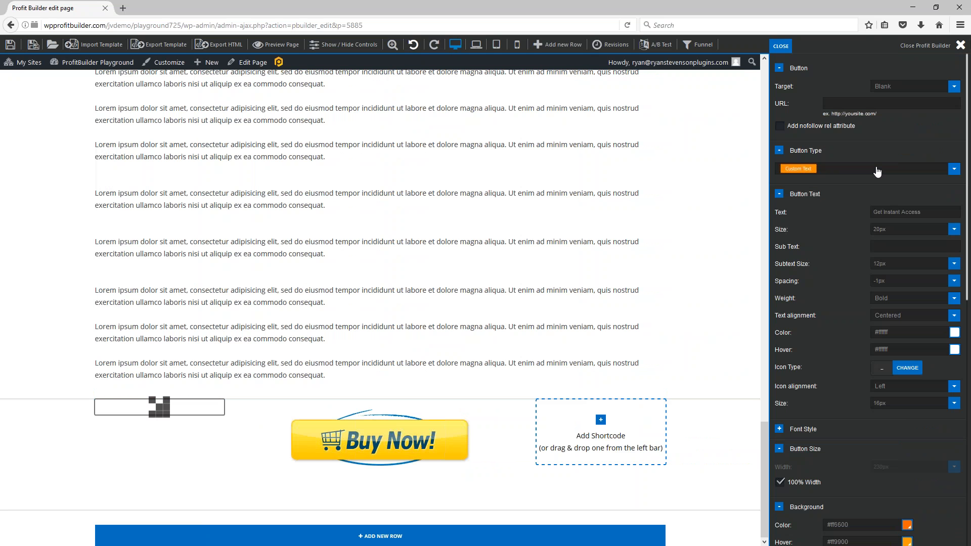
pyautogui.moveTo(928, 208); pyautogui.dragTo(777, 204)
pyautogui.write('Buy on Amazon')
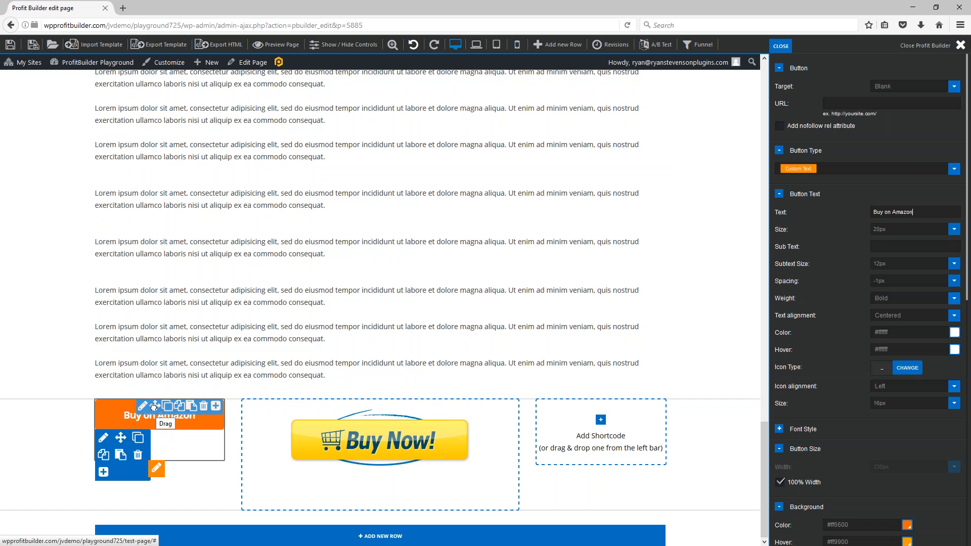
pyautogui.moveTo(156, 406); pyautogui.dragTo(511, 283)
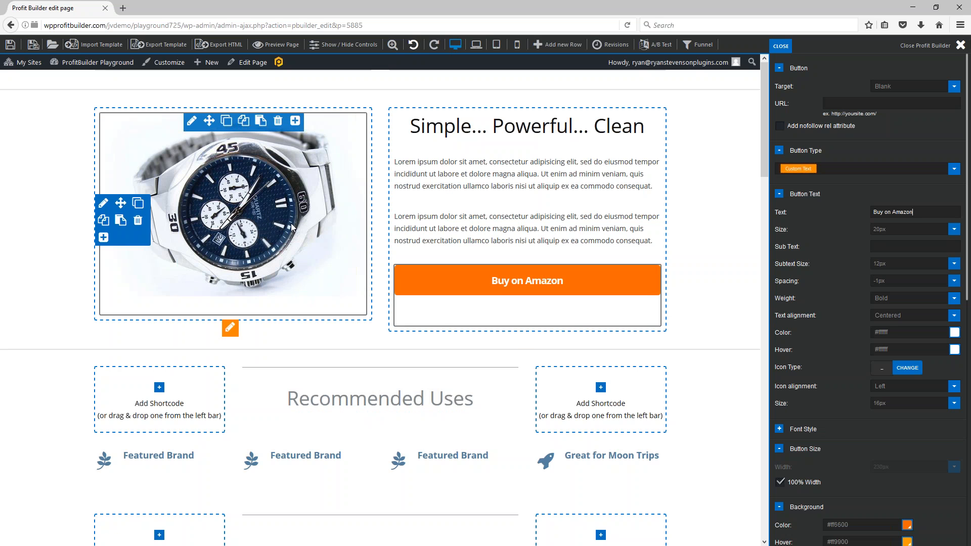
# - Review the page layout between the Buy on Amazon button in the watch section and the lower rows
pyautogui.scroll(-20, 264, 218)
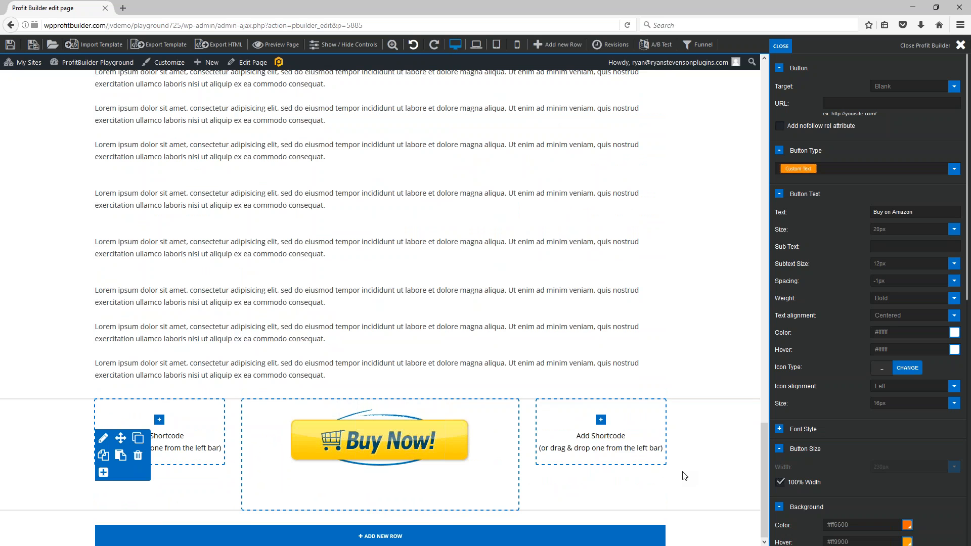
pyautogui.scroll(20, 684, 476)
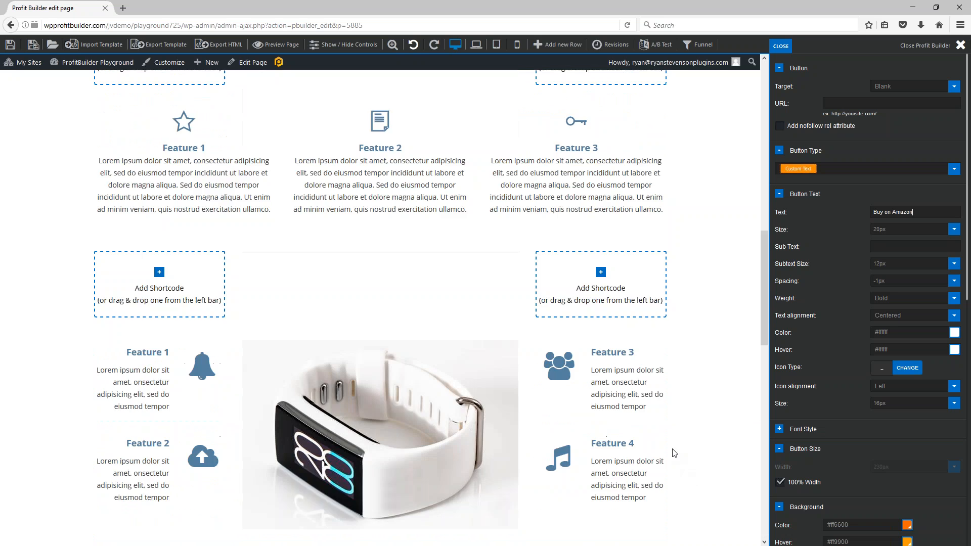
pyautogui.scroll(4, 673, 480)
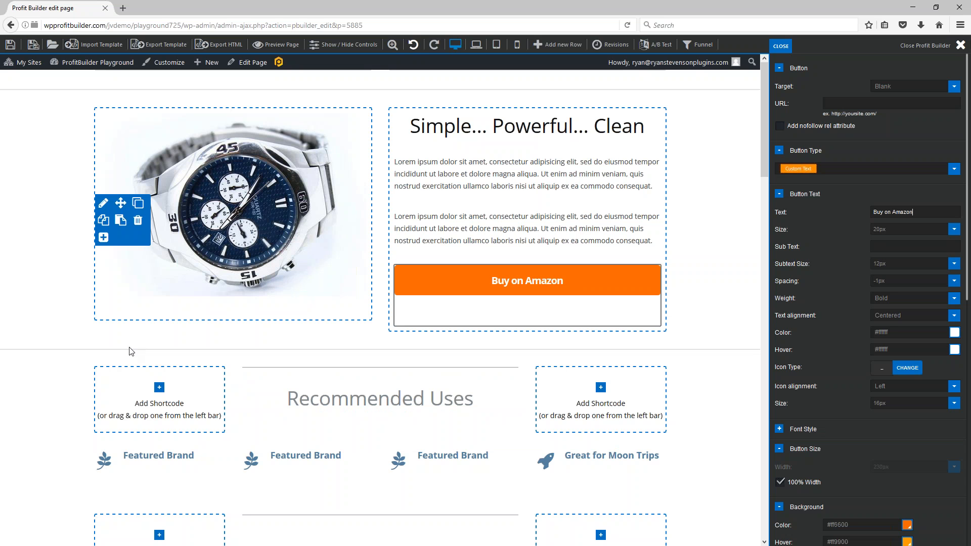
pyautogui.click(117, 224)
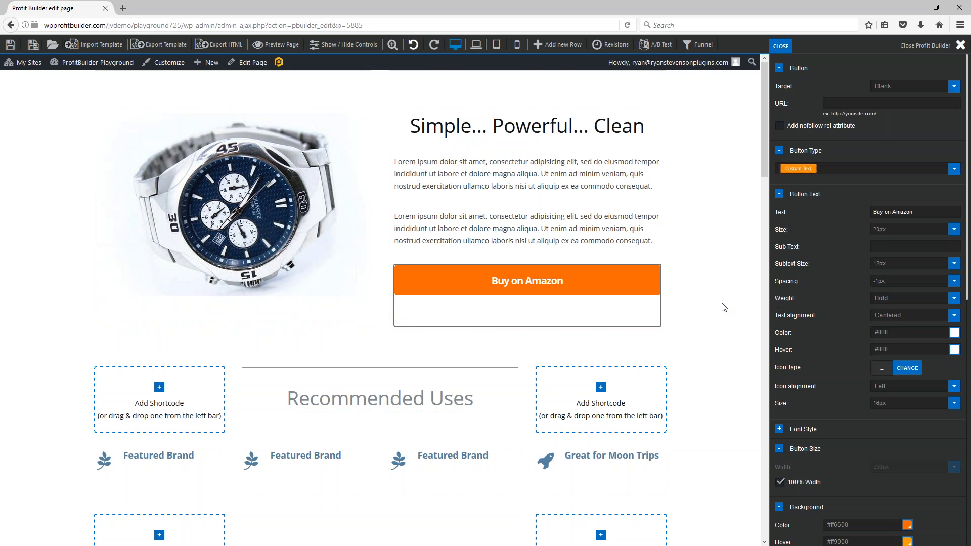
pyautogui.scroll(-6, 728, 310)
pyautogui.scroll(-9, 743, 309)
pyautogui.scroll(9, 715, 354)
pyautogui.scroll(6, 47, 189)
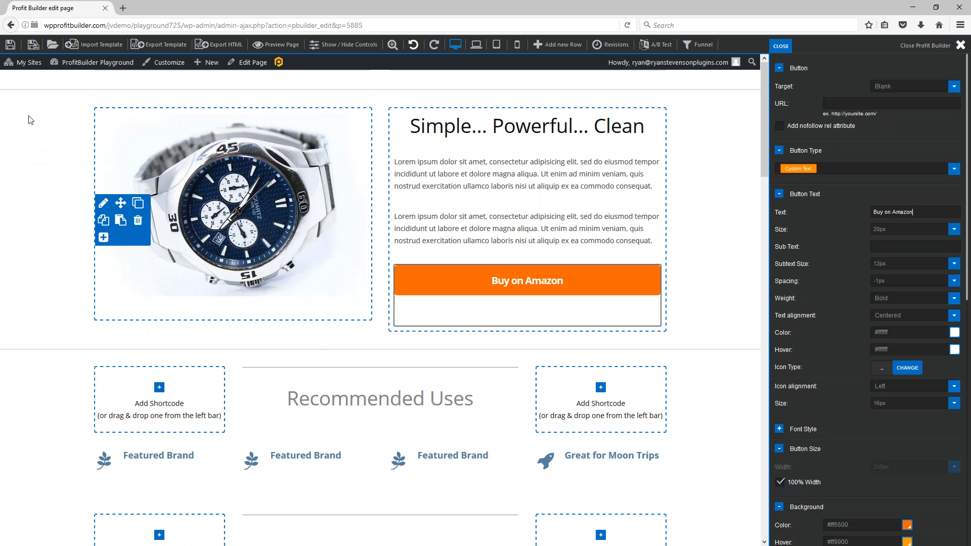
# - Save the page and open its preview in a new browser tab
pyautogui.click(10, 45)
pyautogui.rightClick(281, 44)
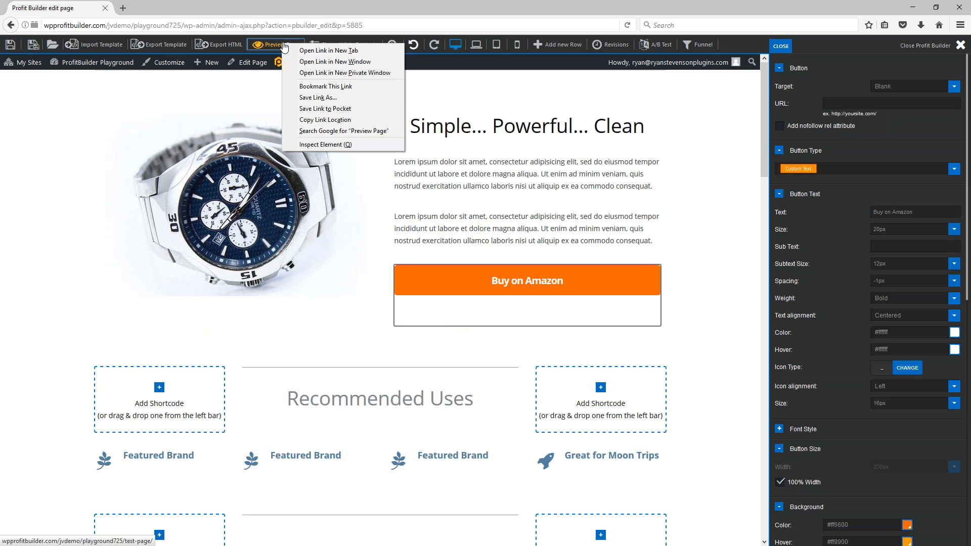
pyautogui.click(323, 49)
pyautogui.click(151, 8)
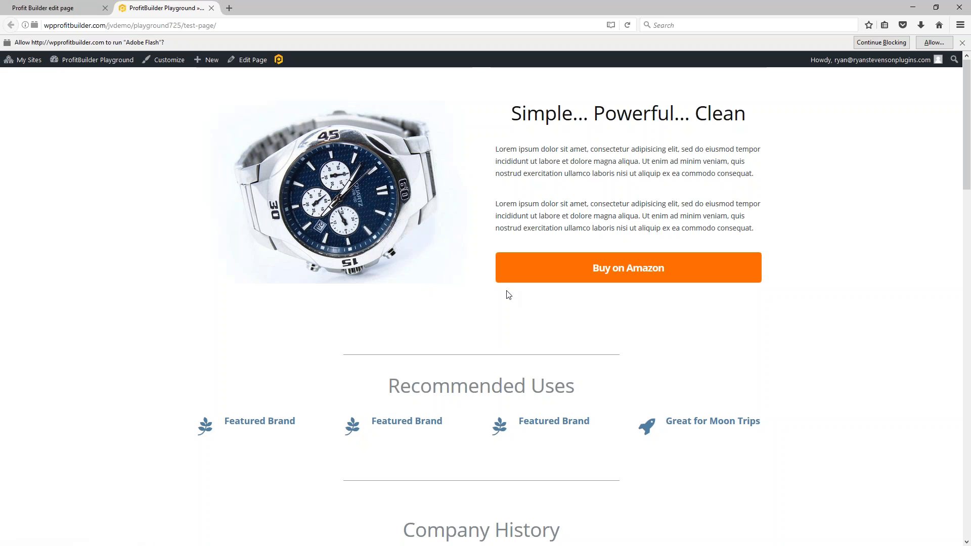
# - Look through the previewed page from the watch section down to the Buy Now! button and back up
pyautogui.scroll(-8, 585, 303)
pyautogui.scroll(6, 609, 293)
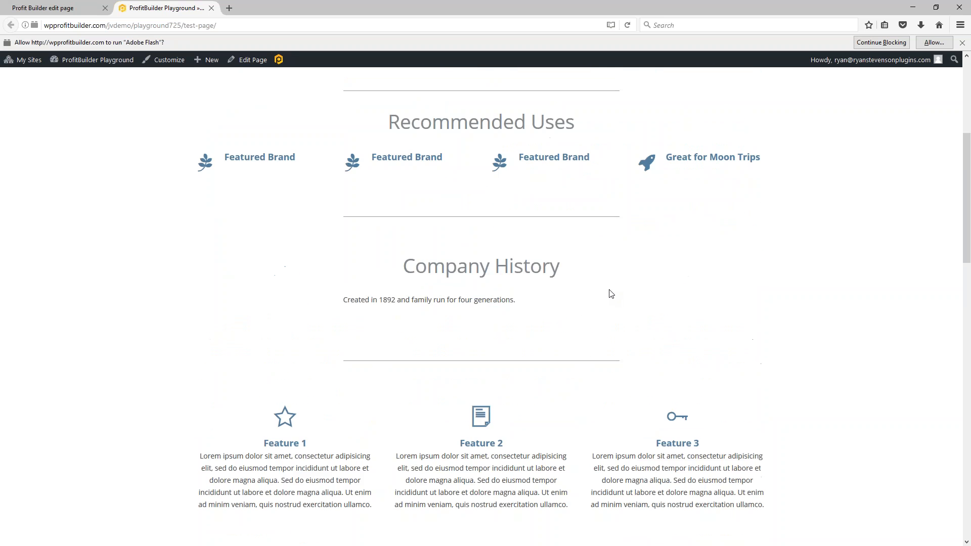
pyautogui.scroll(-10, 698, 290)
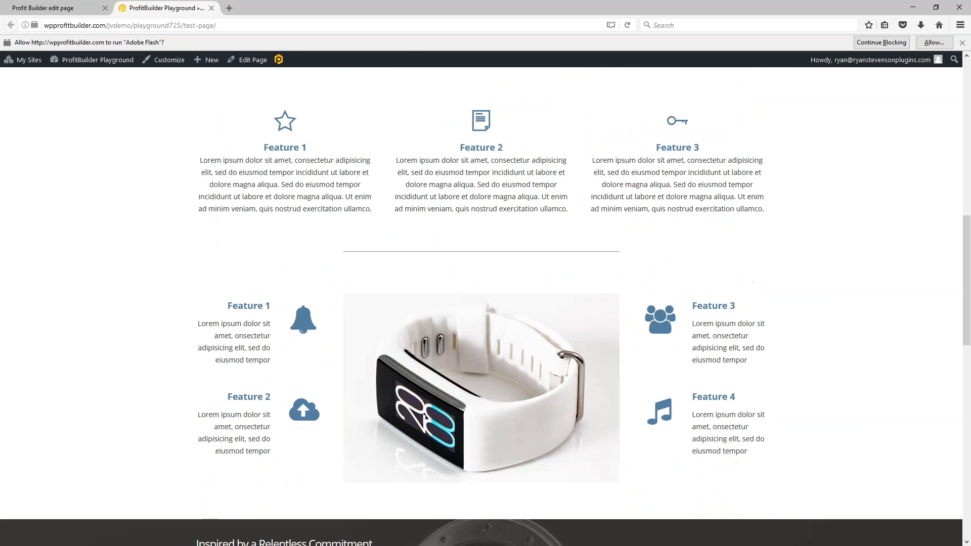
pyautogui.scroll(-12, 676, 292)
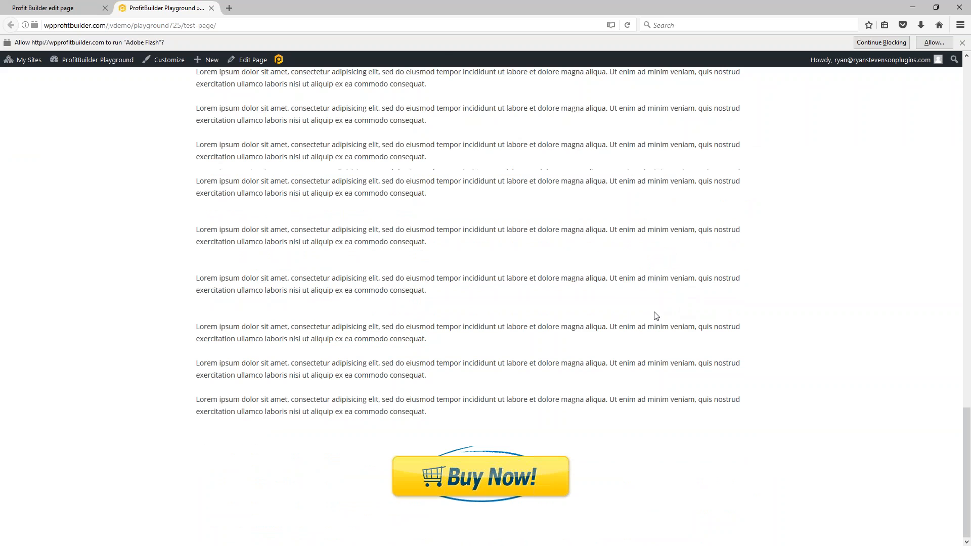
pyautogui.scroll(10, 679, 400)
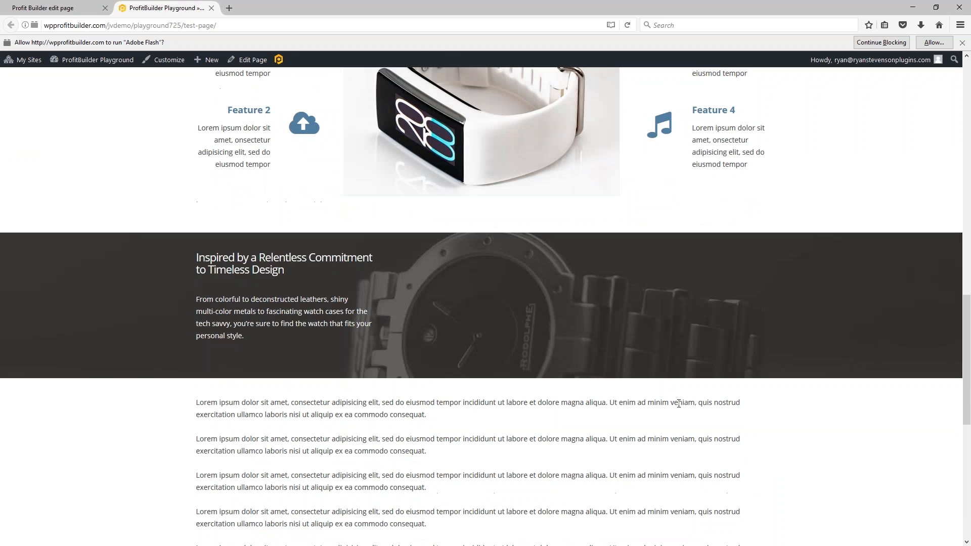
pyautogui.scroll(10, 679, 403)
pyautogui.scroll(1, 724, 412)
pyautogui.scroll(-15, 679, 161)
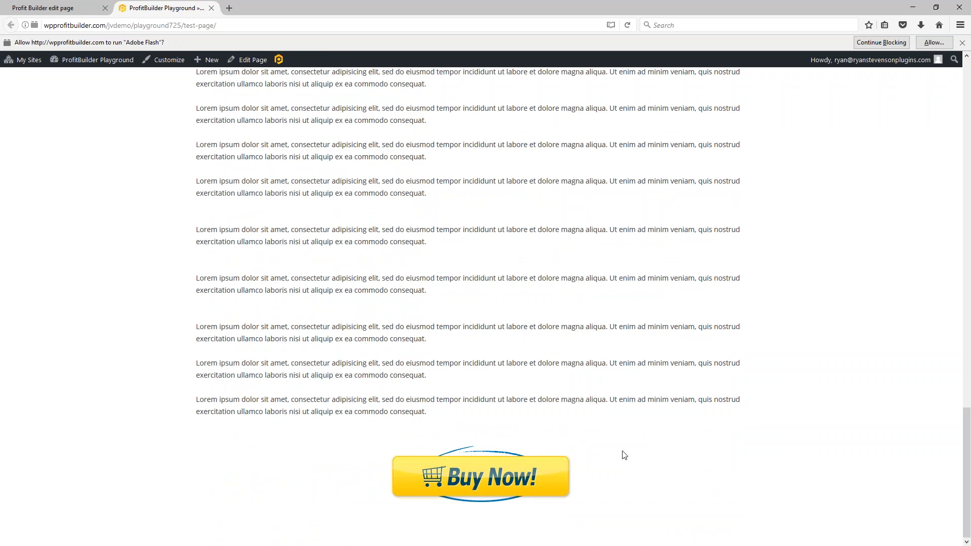
pyautogui.scroll(10, 624, 455)
pyautogui.scroll(10, 629, 411)
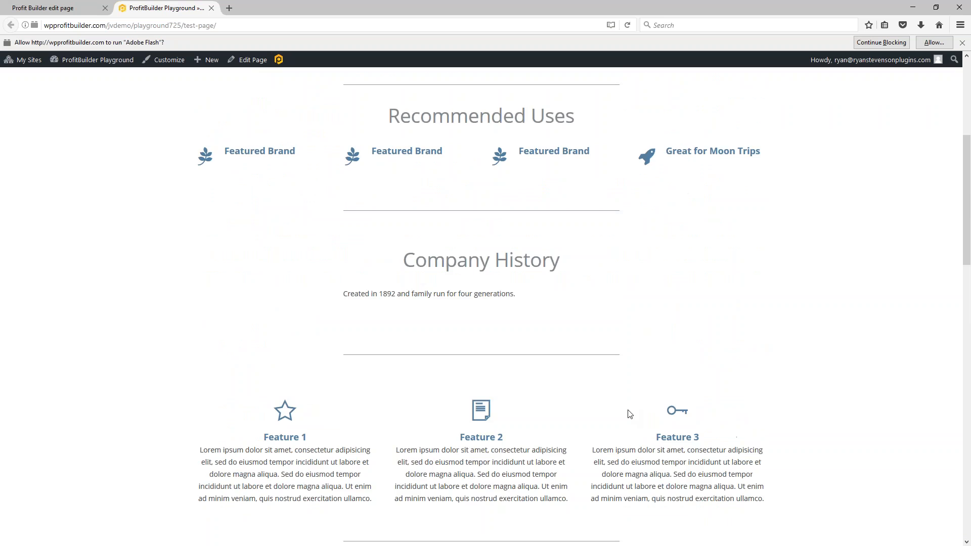